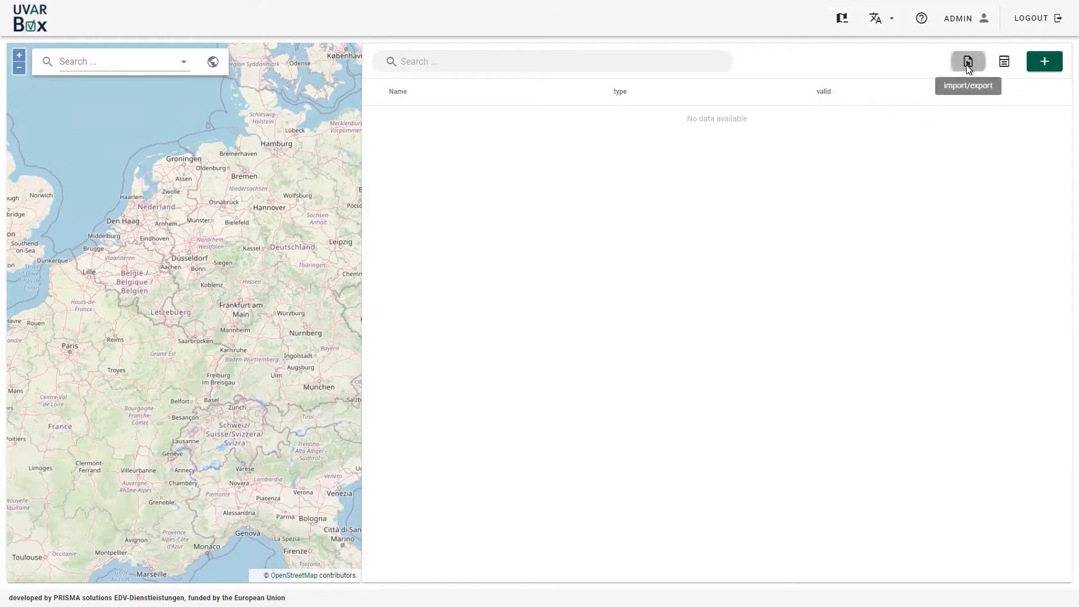
Import instance_LEZ Amsterdam_00-02-00_TP.zip with validation enabled.
click(968, 63)
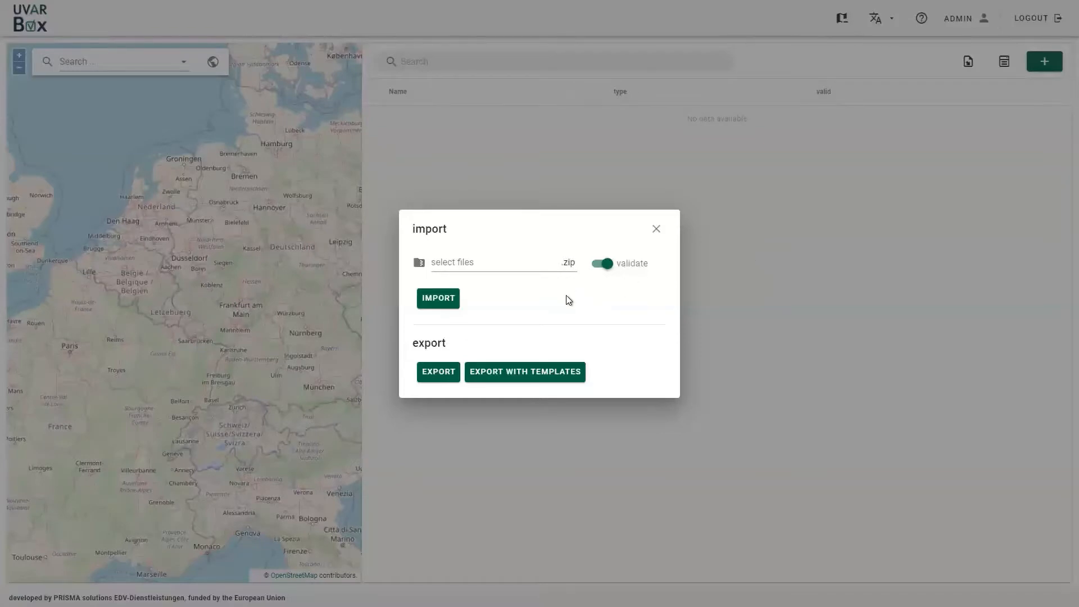
click(505, 262)
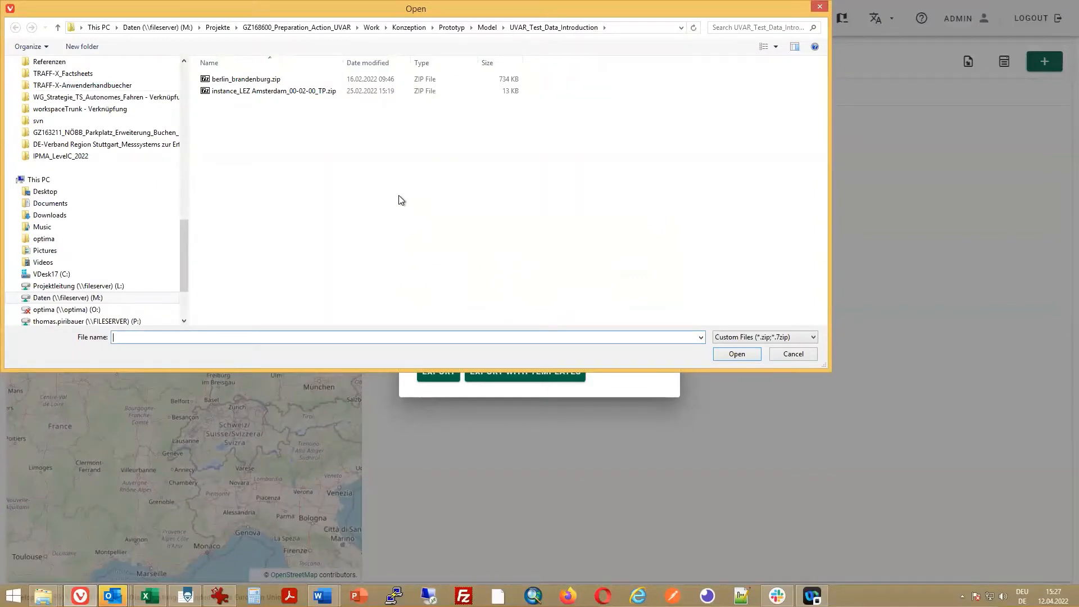
click(308, 92)
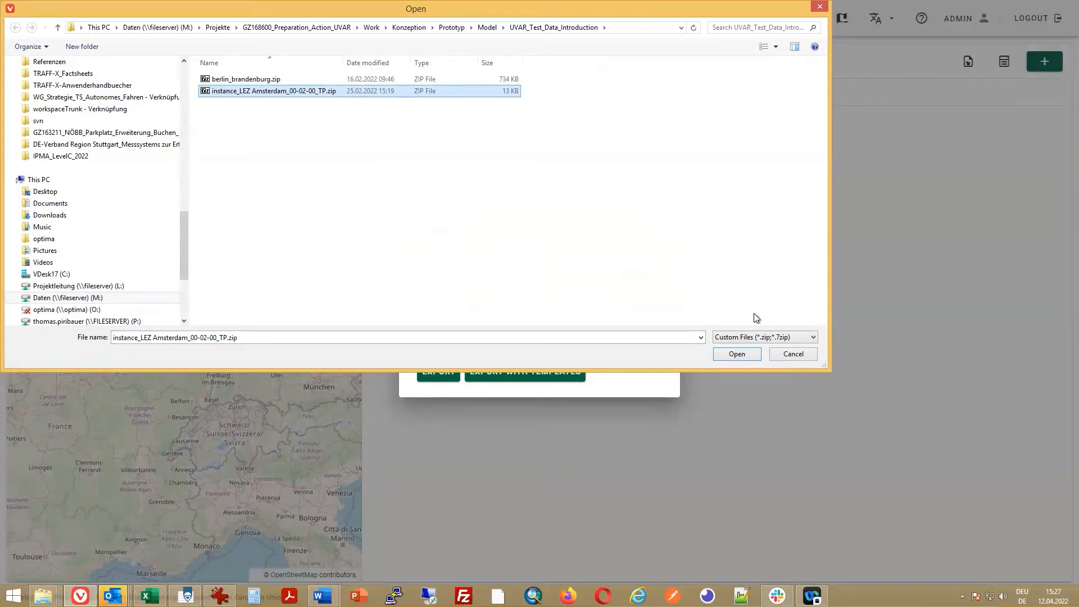
click(737, 354)
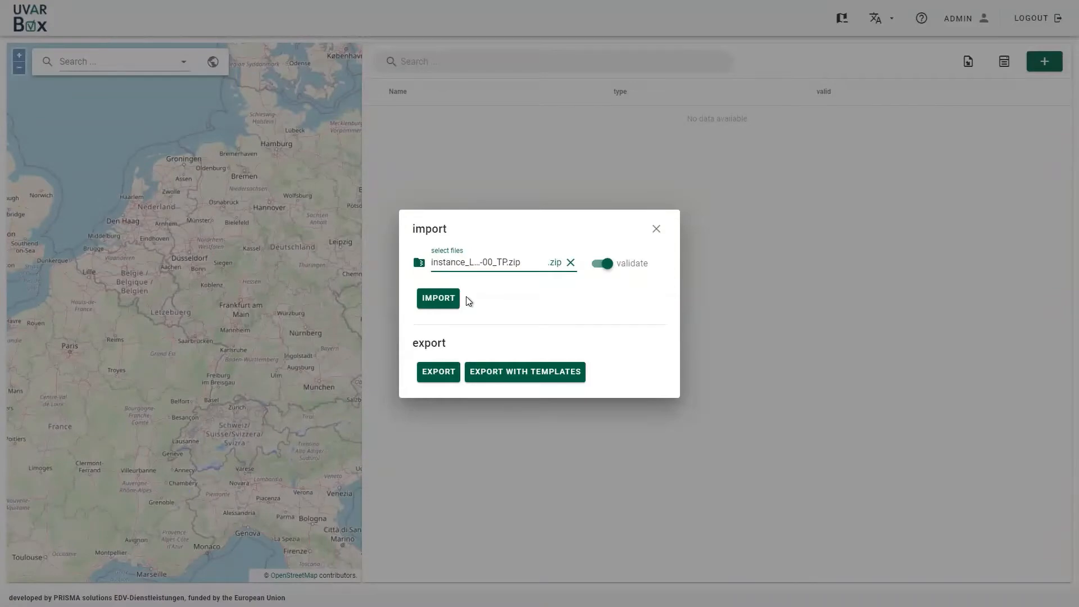
click(437, 302)
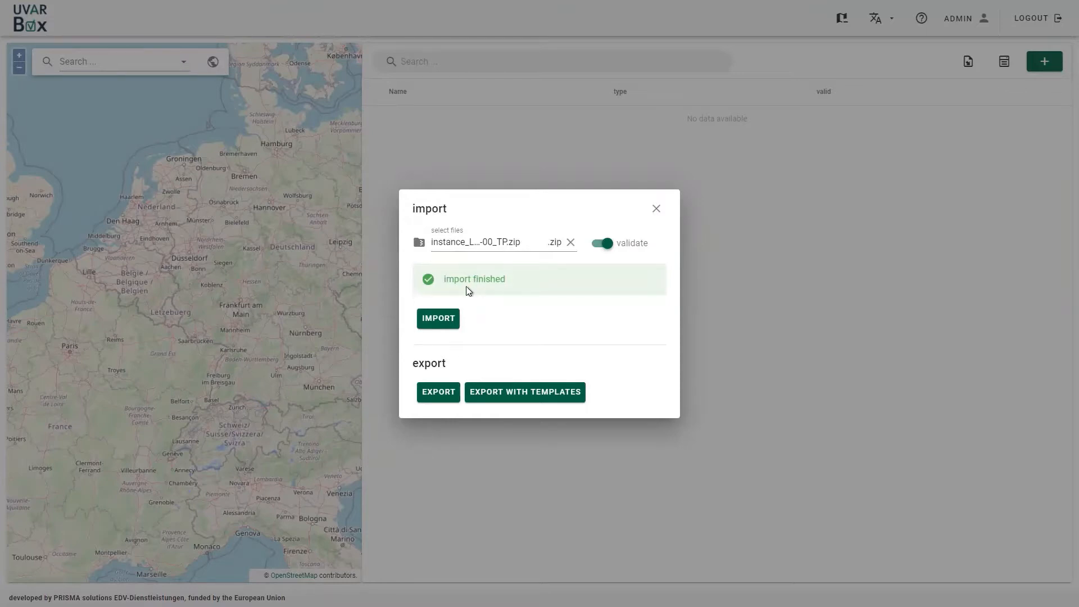
click(657, 210)
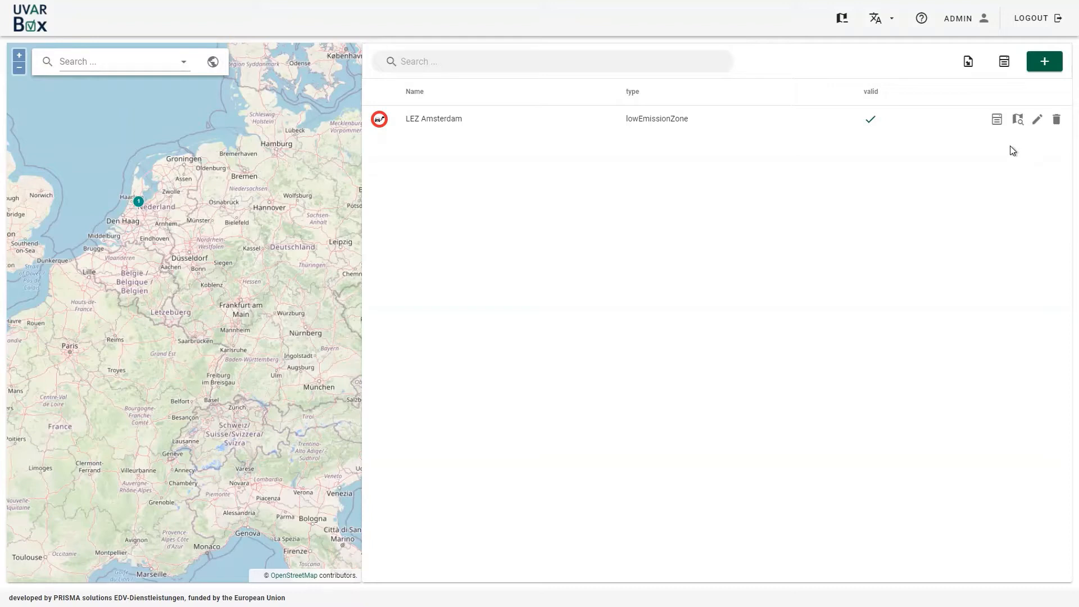
Open the LEZ Amsterdam regulation for editing, with the map and the controls for adding elements hidden.
click(1037, 121)
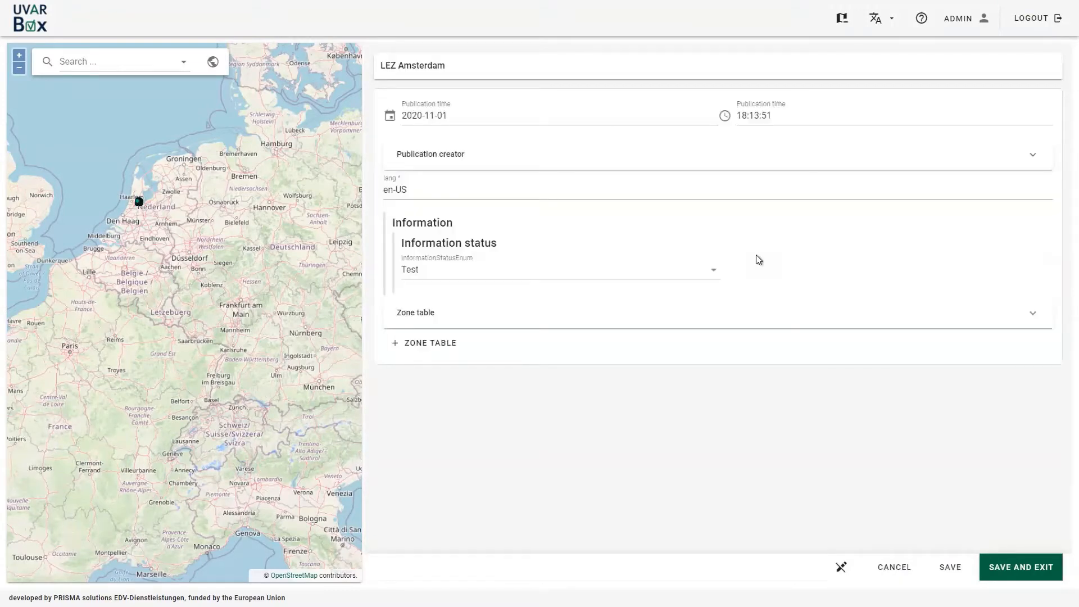
click(840, 22)
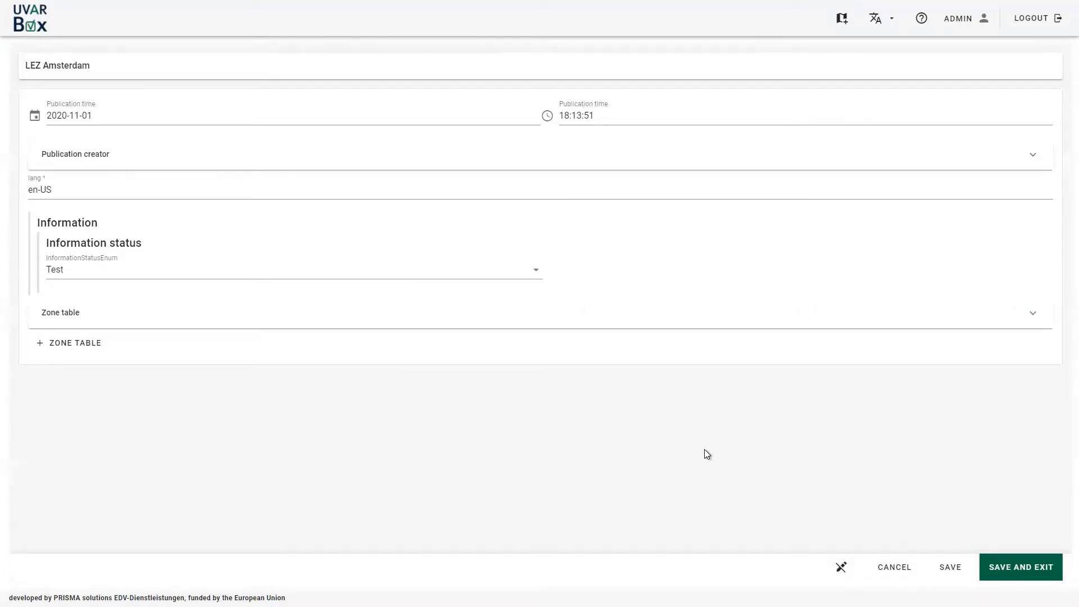
click(844, 569)
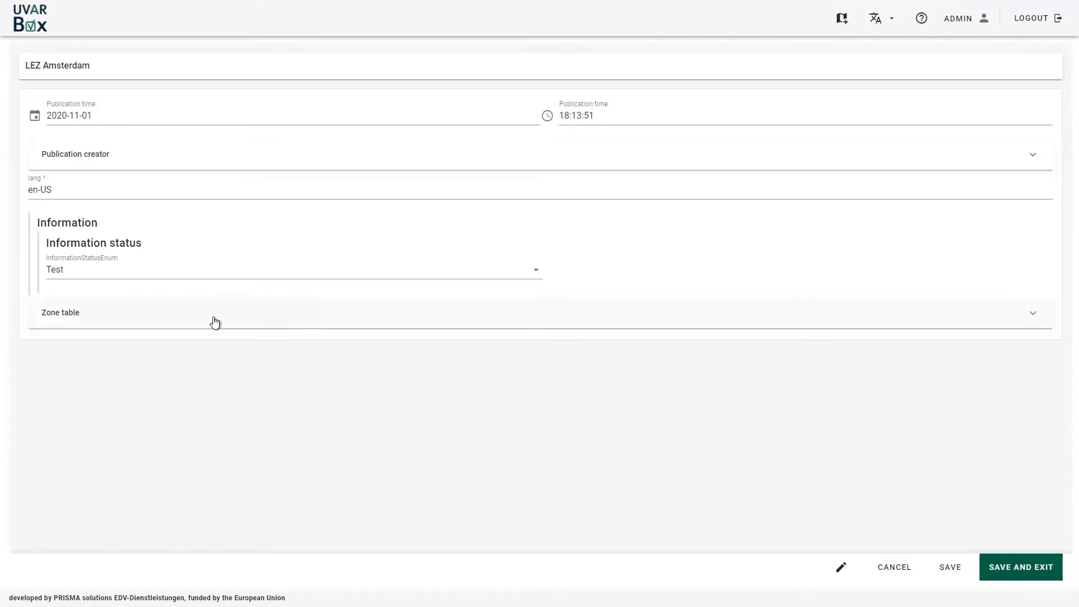
Examine the zone table's regulation details, including the controlled zone type, status and traffic regulation order.
click(183, 322)
scroll(373, 353, down, 2)
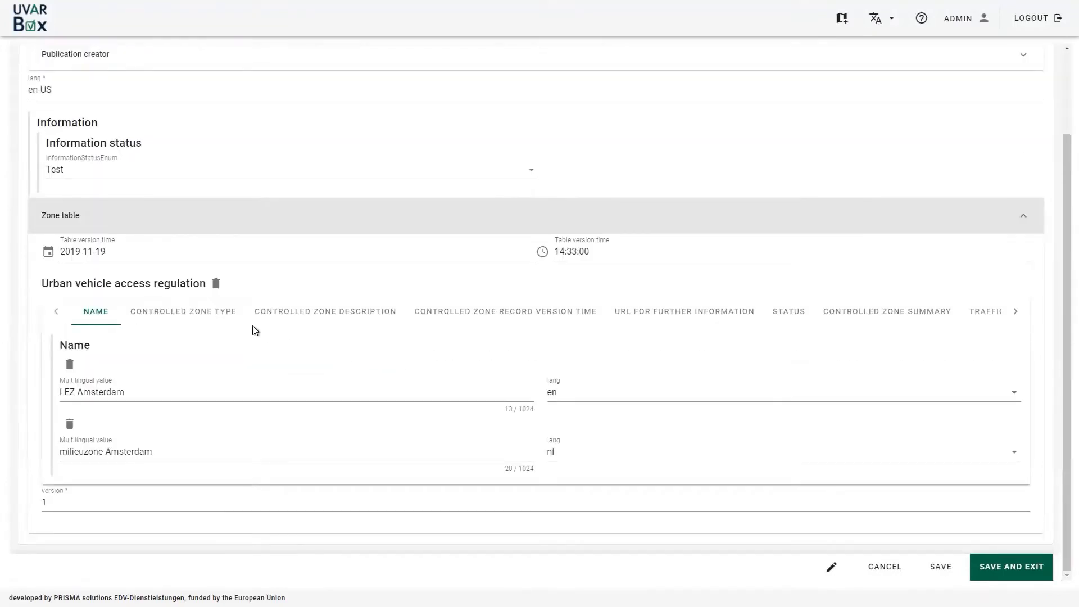
click(189, 315)
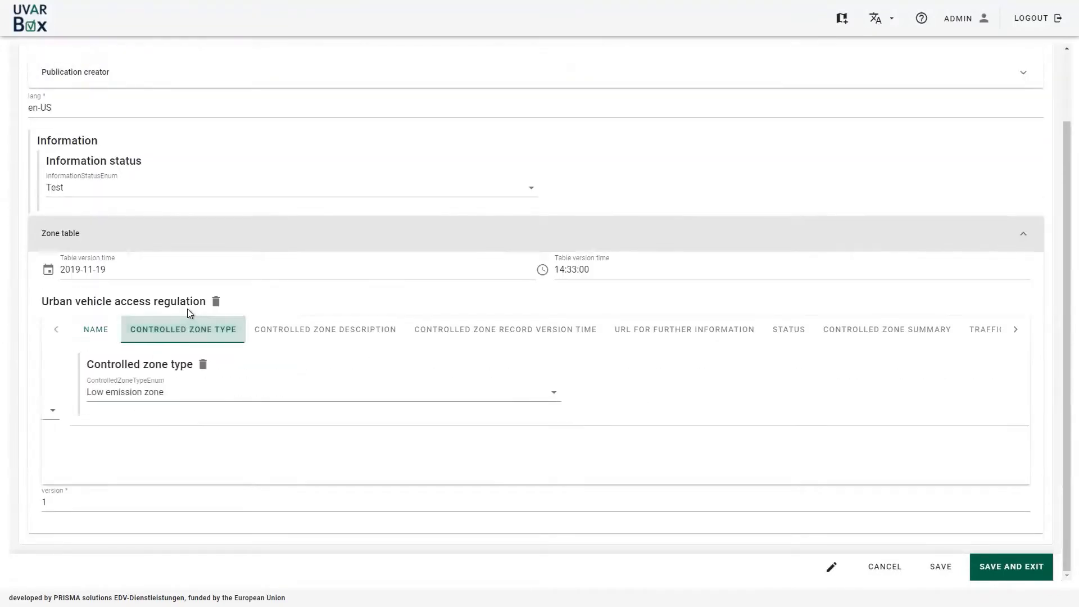
click(784, 329)
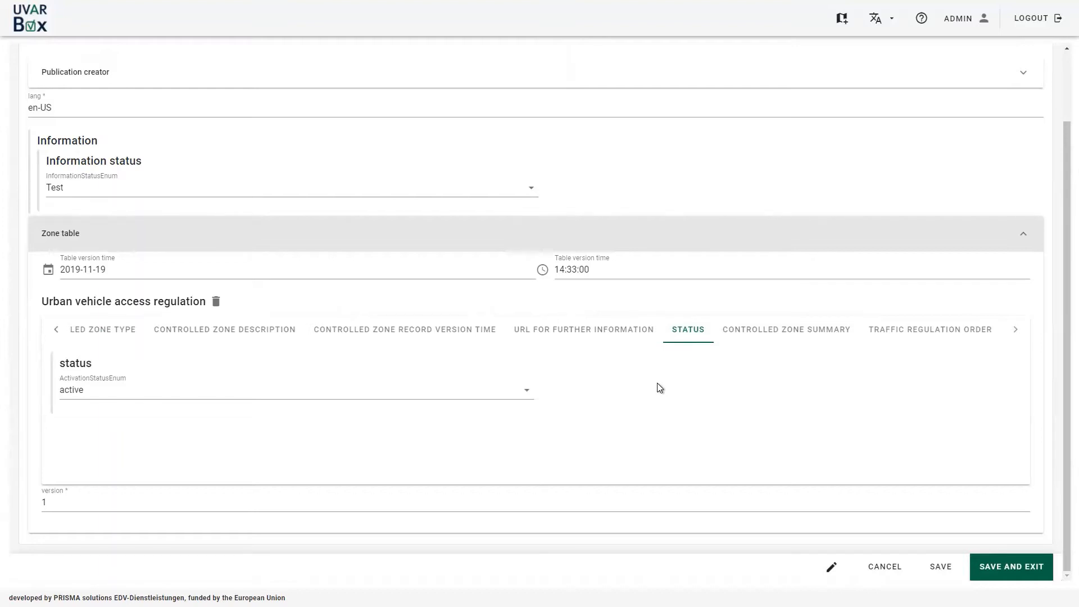
click(911, 339)
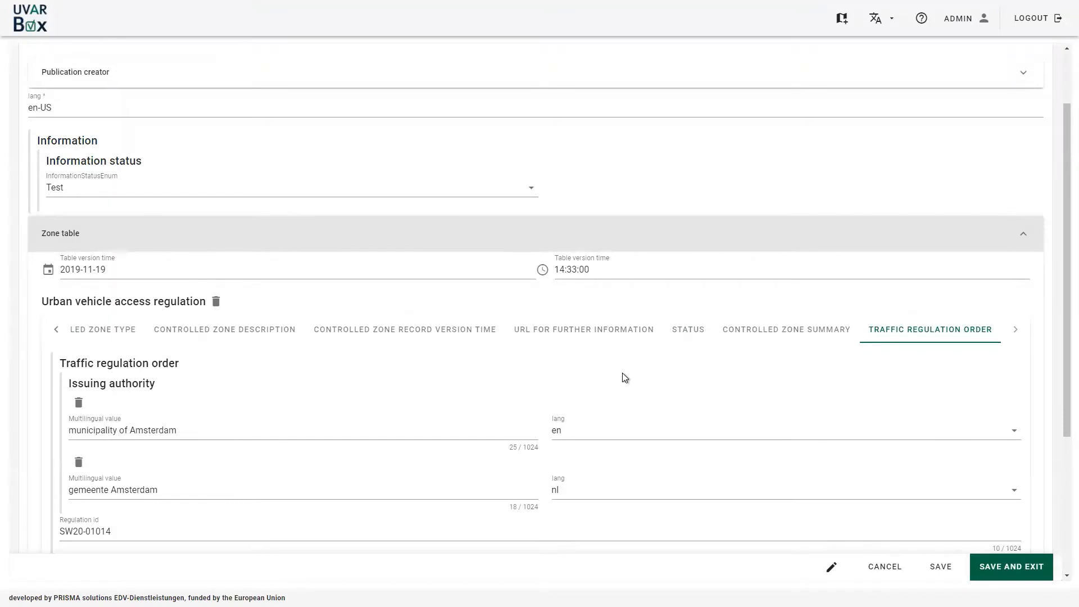
scroll(622, 373, down, 4)
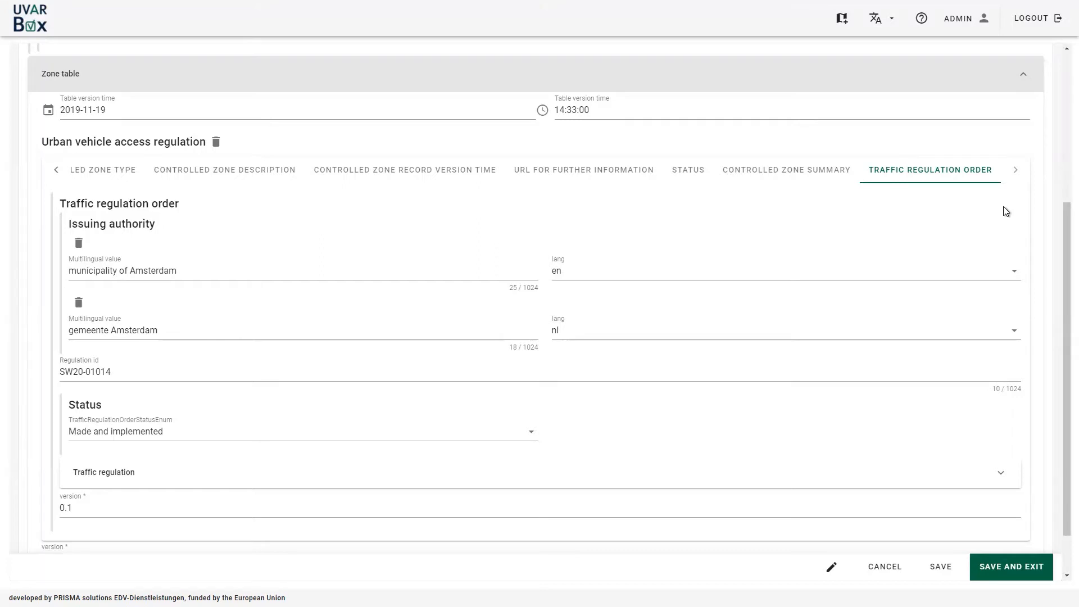
Examine the access restriction of the traffic regulation and the contents of its condition set.
click(478, 480)
scroll(487, 382, down, 5)
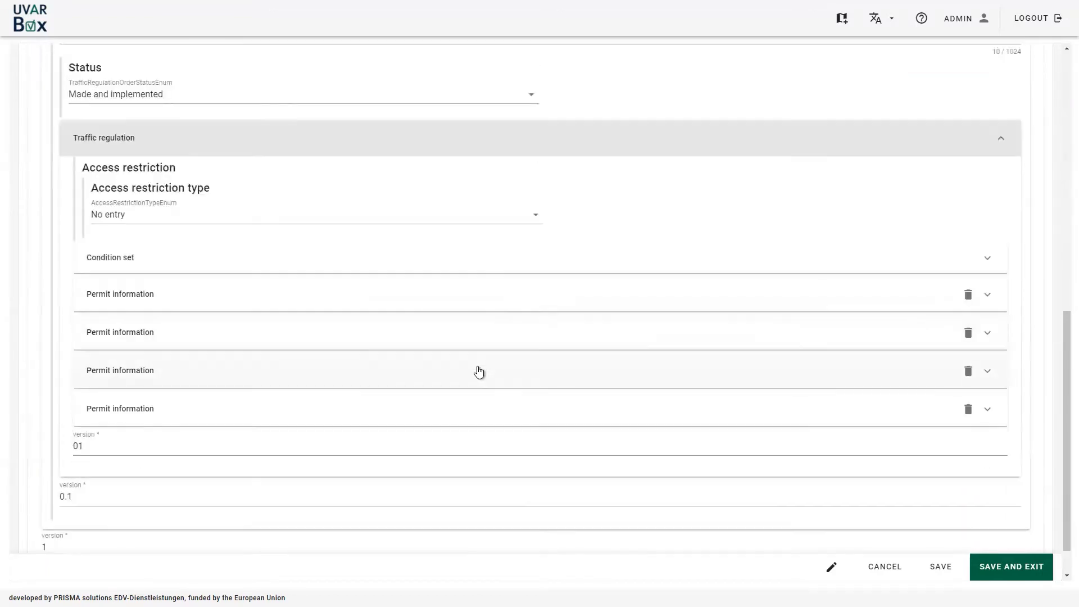
scroll(479, 372, down, 1)
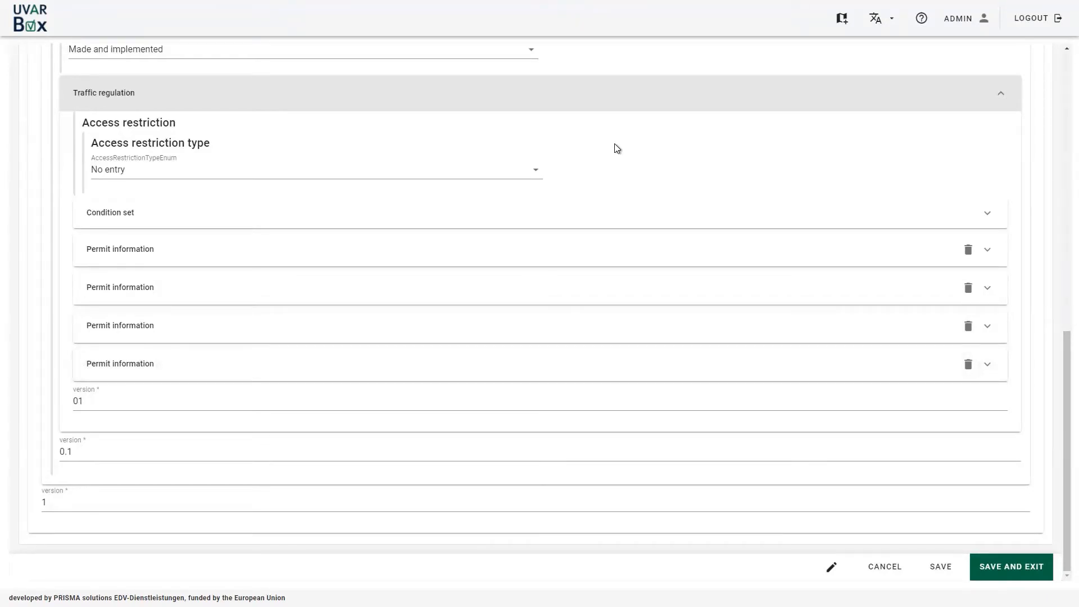
click(496, 214)
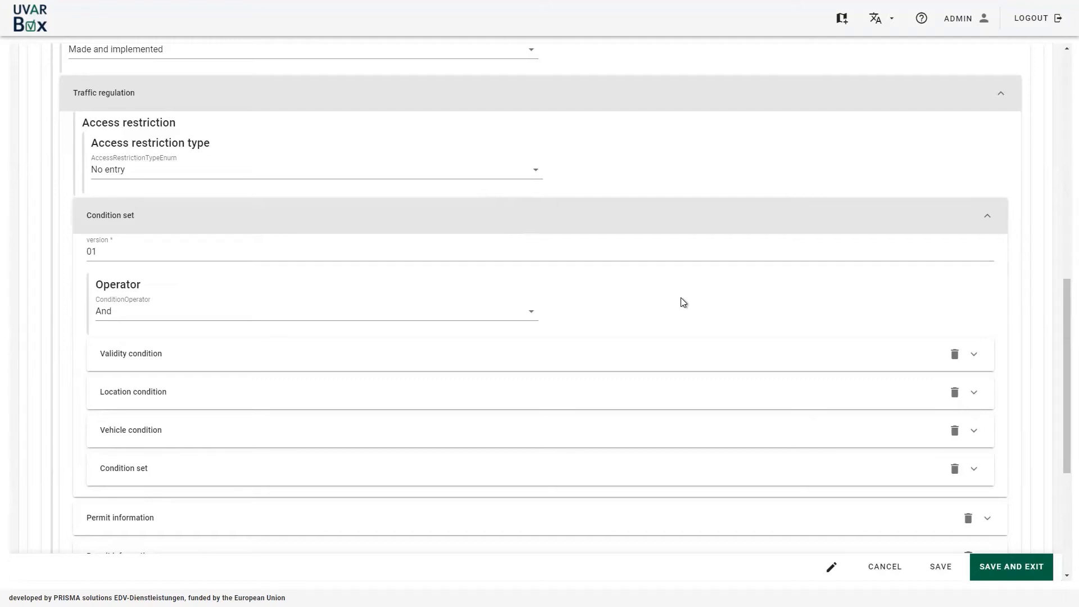
scroll(684, 302, down, 1)
scroll(684, 302, down, 1)
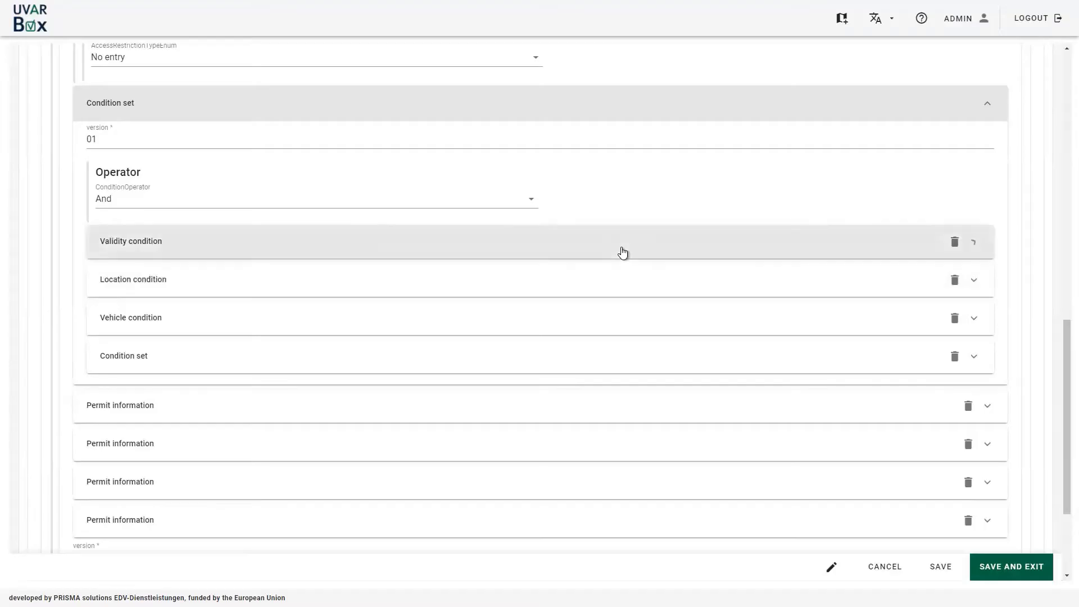
Review the validity condition and the location condition within the traffic regulation's condition set.
click(620, 251)
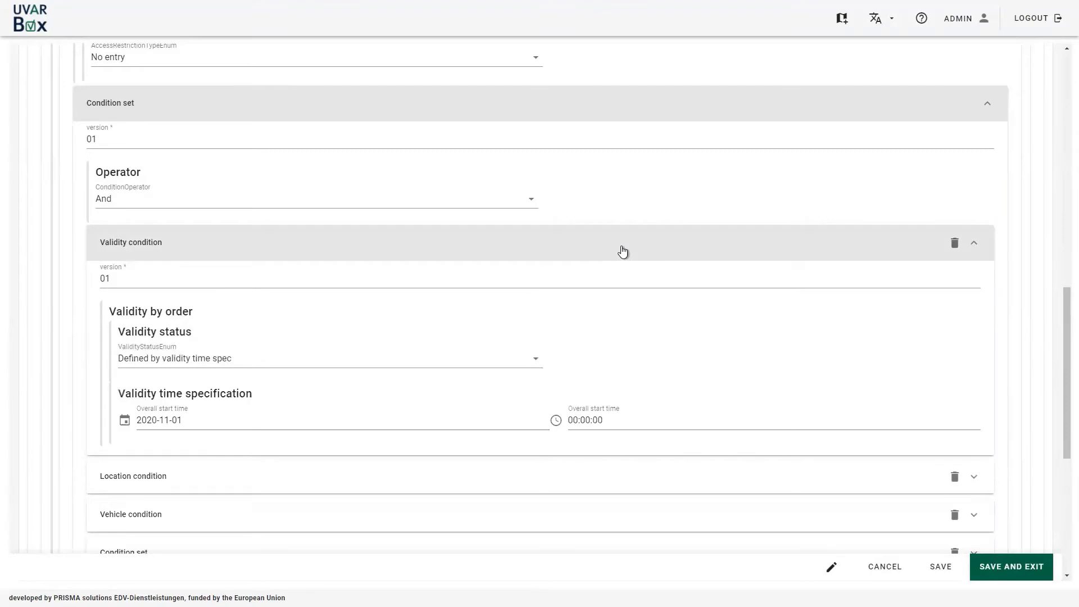
click(622, 251)
click(624, 281)
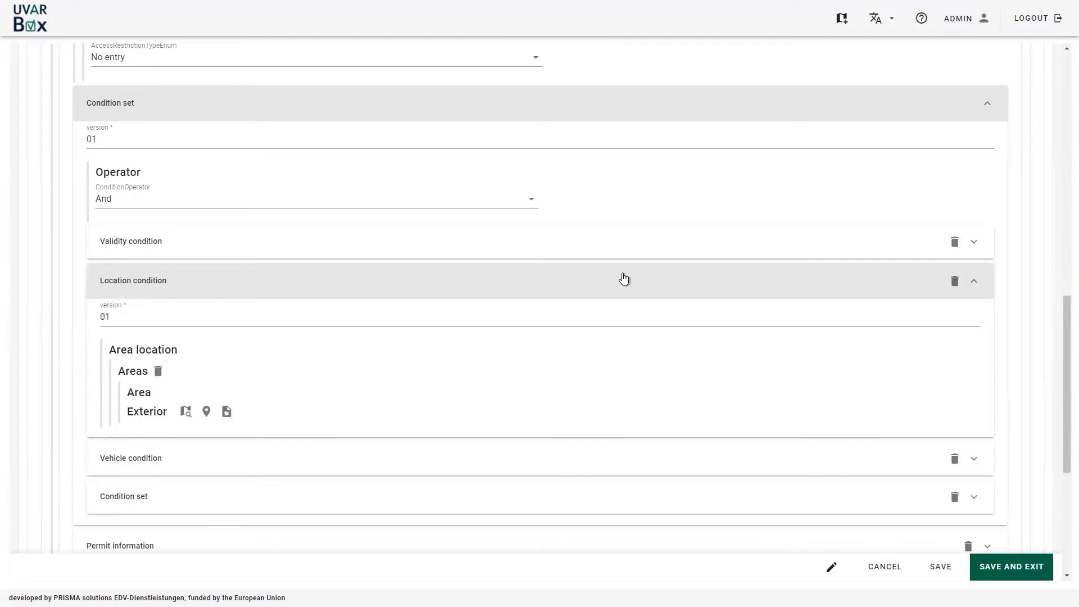
click(623, 280)
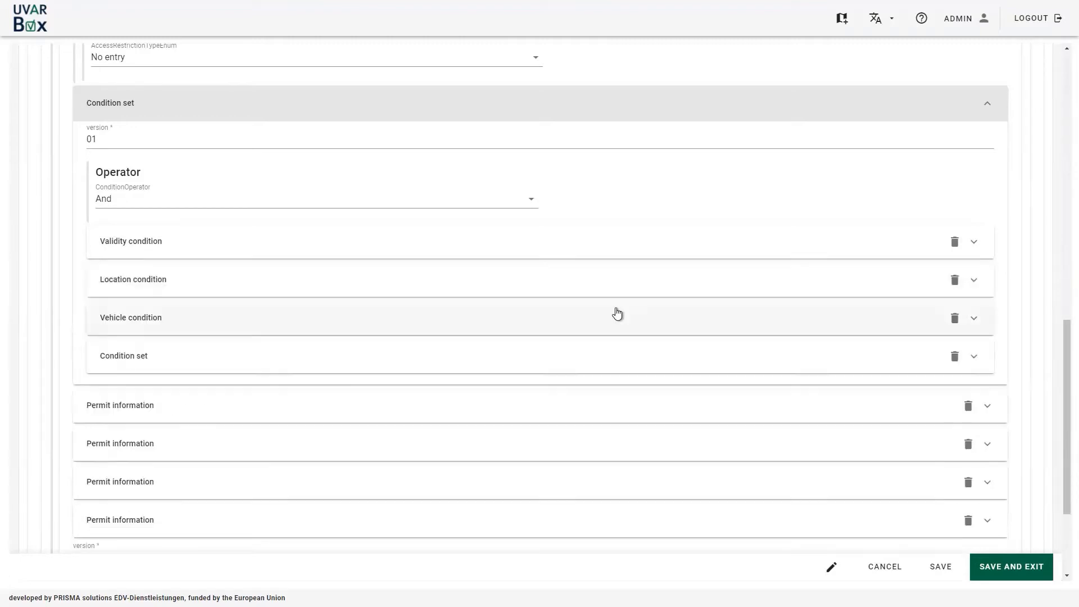
Review the vehicle condition's characteristics and the nested condition set of the traffic regulation.
click(617, 313)
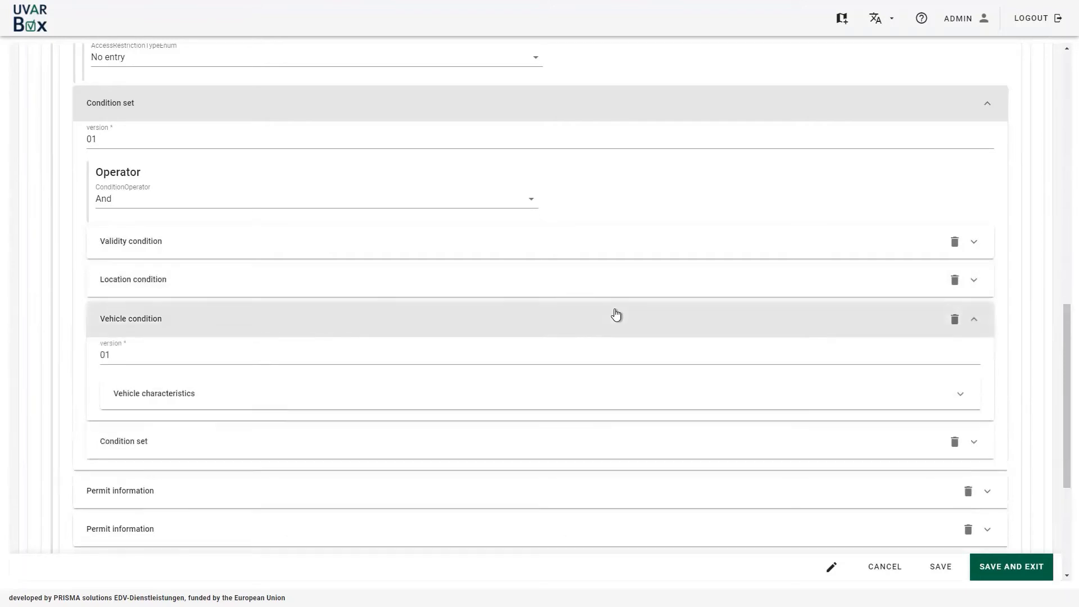
scroll(618, 312, down, 2)
scroll(619, 309, down, 1)
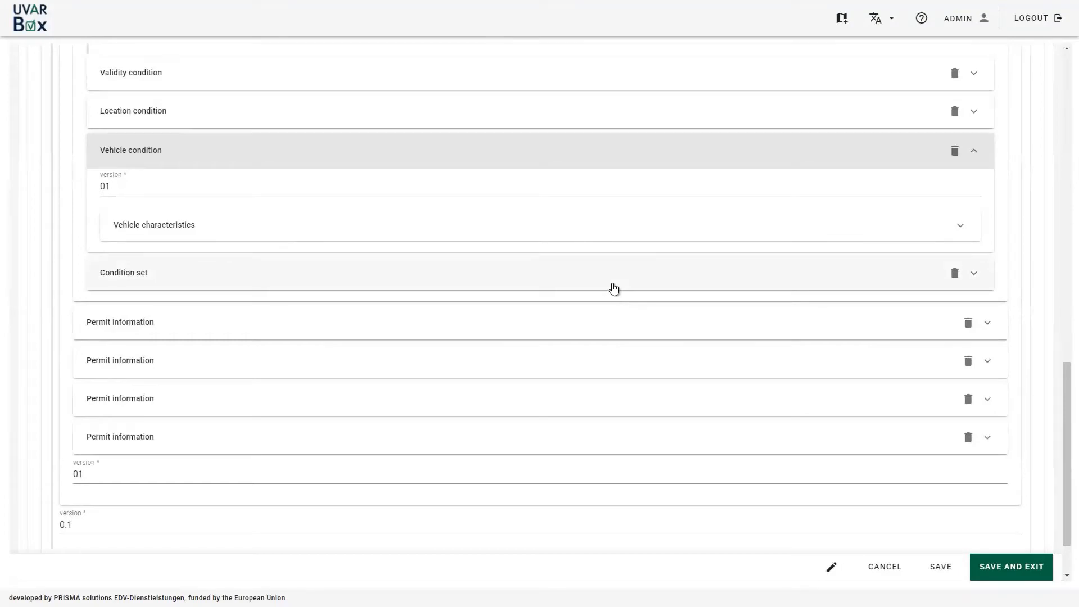
click(598, 227)
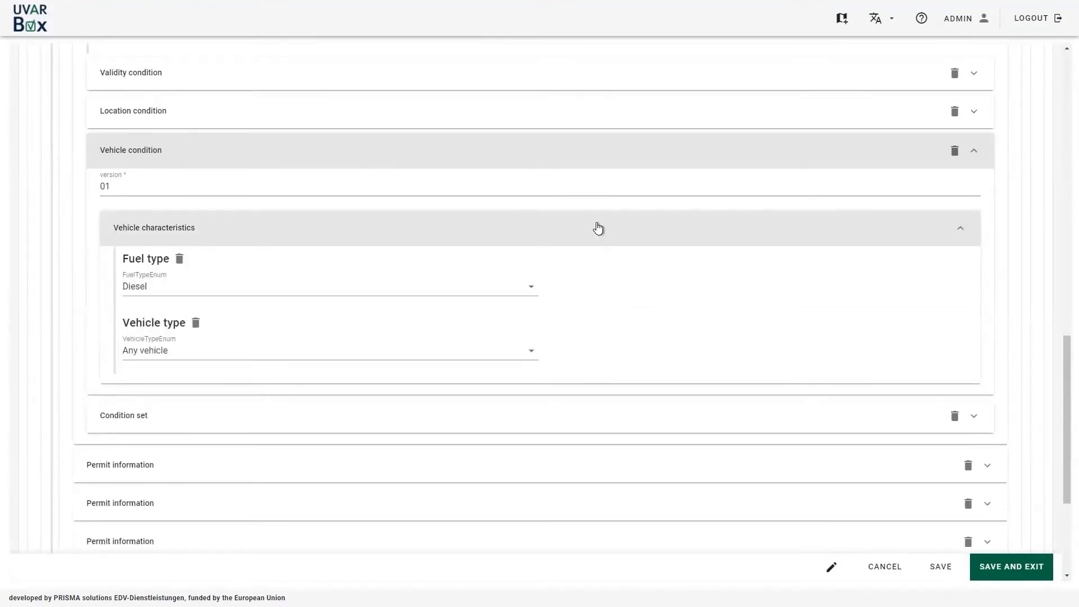
click(601, 158)
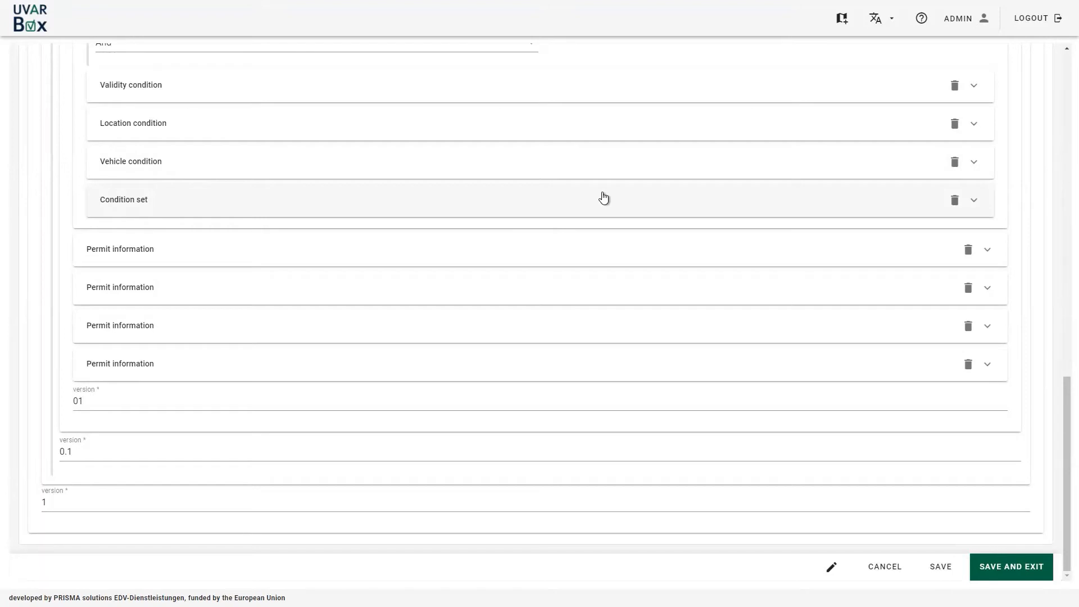
click(605, 199)
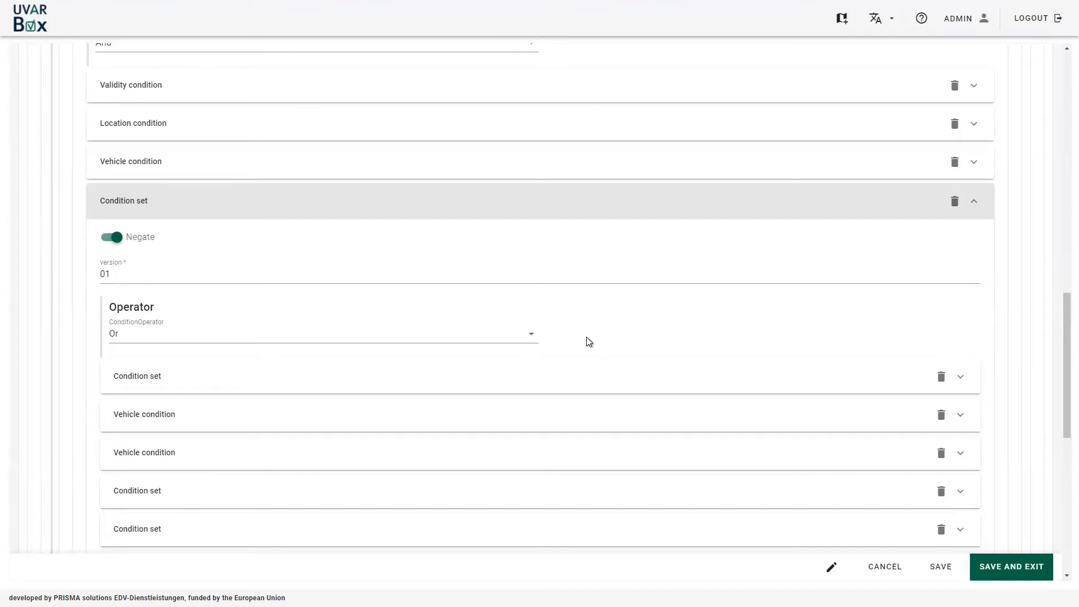
click(370, 201)
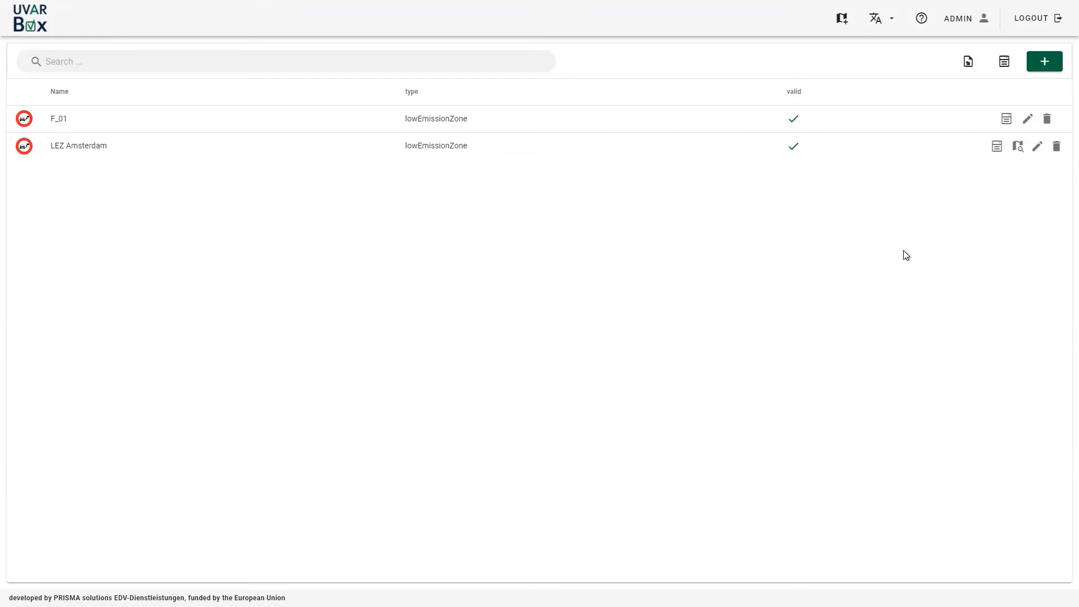
Create a new regulation from Template LEZ and set its publication time to 2022-04-19, 00:00:00.
click(1052, 68)
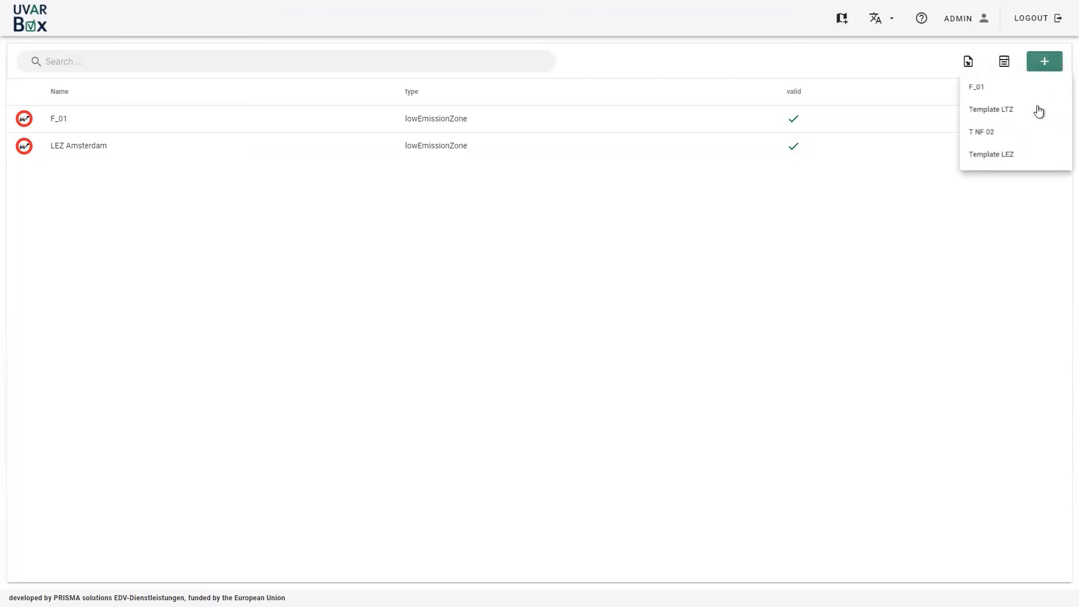
click(1024, 156)
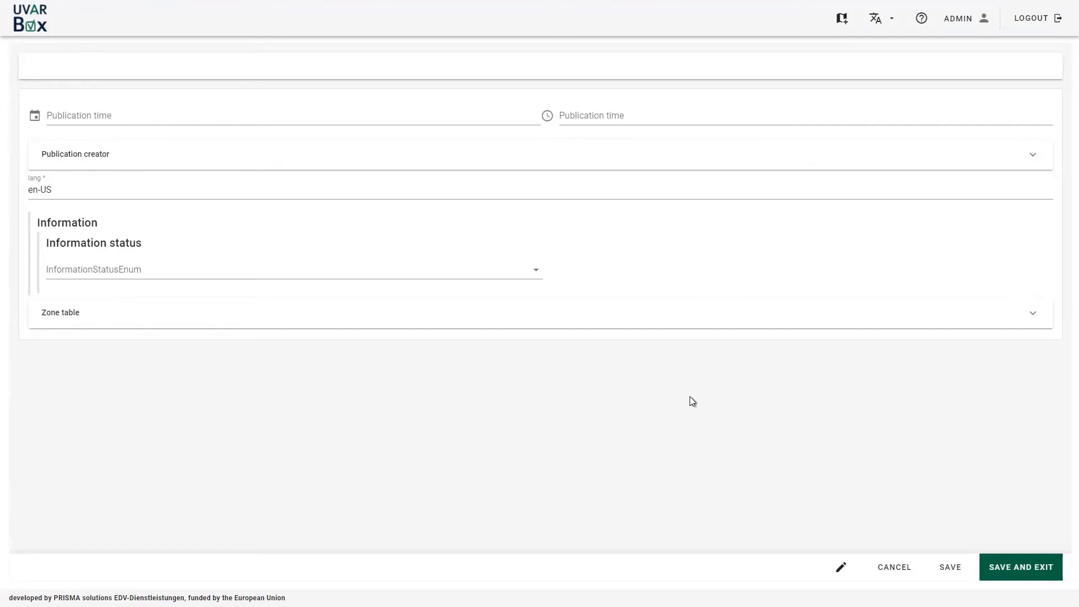
click(205, 123)
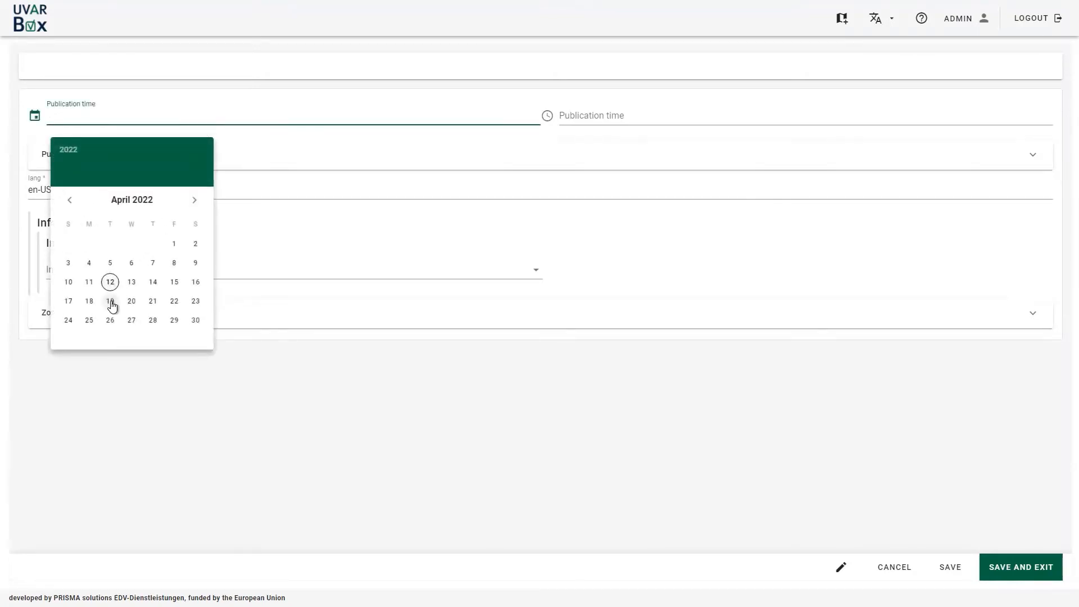
click(111, 303)
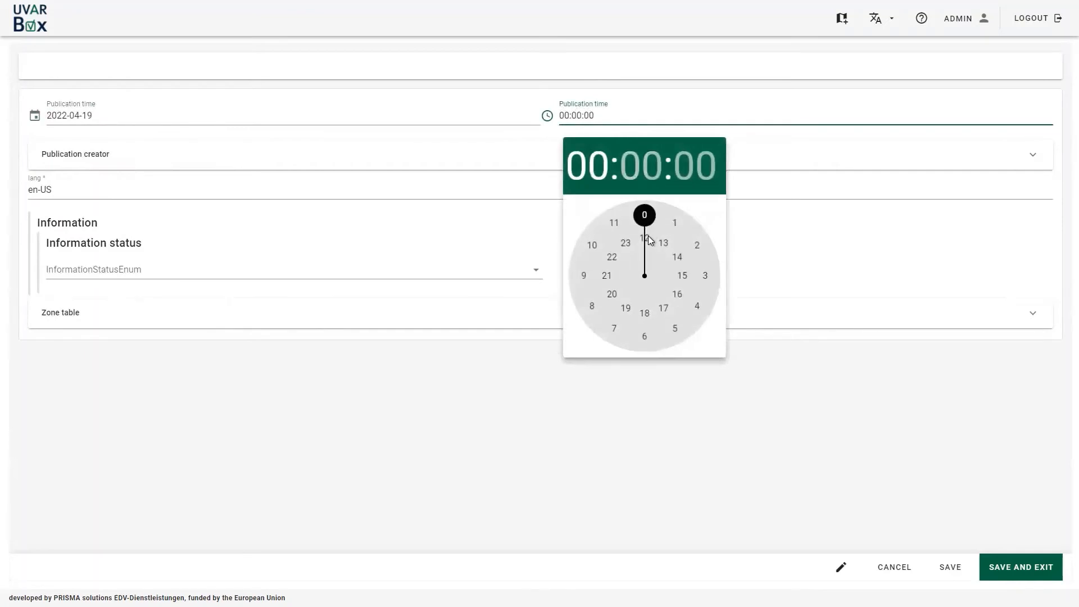
click(644, 236)
click(738, 389)
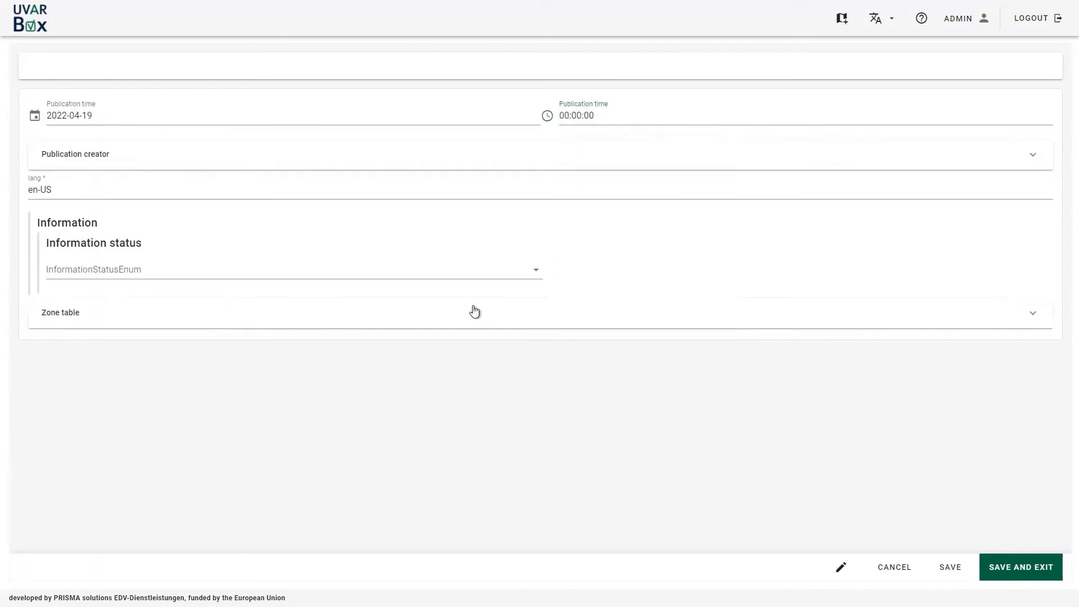
Fill in the publication creator with country "de" and national identifier "ger".
click(176, 163)
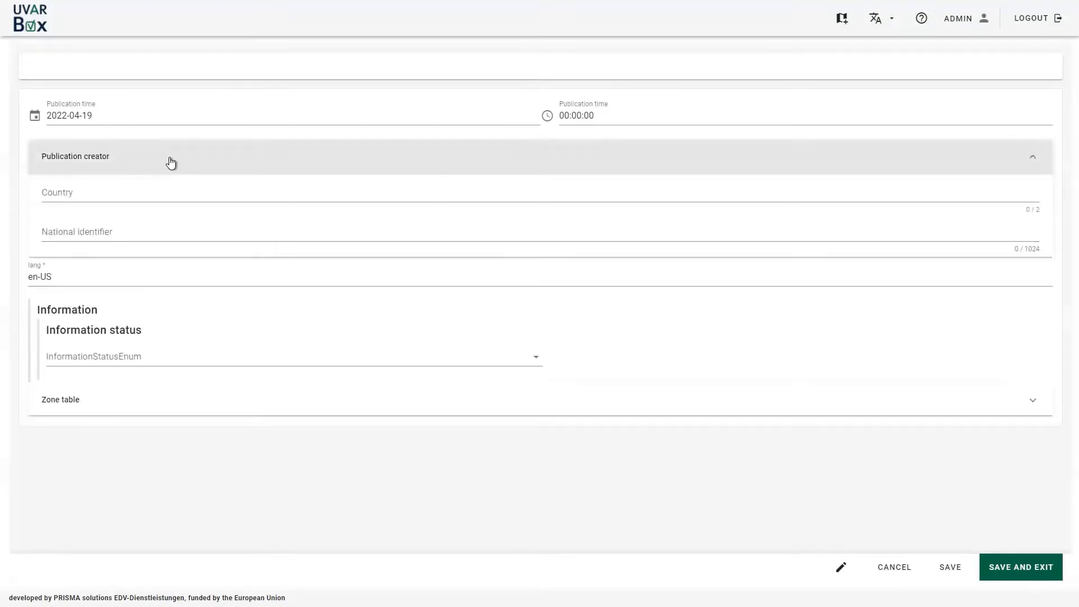
click(119, 189)
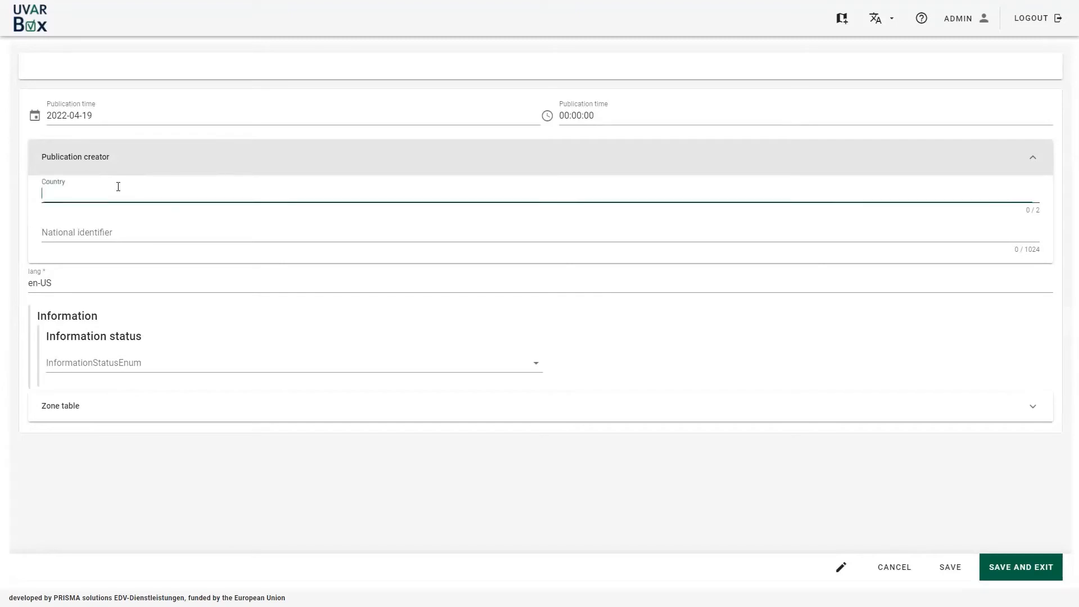
text(de)
click(76, 230)
text(ger)
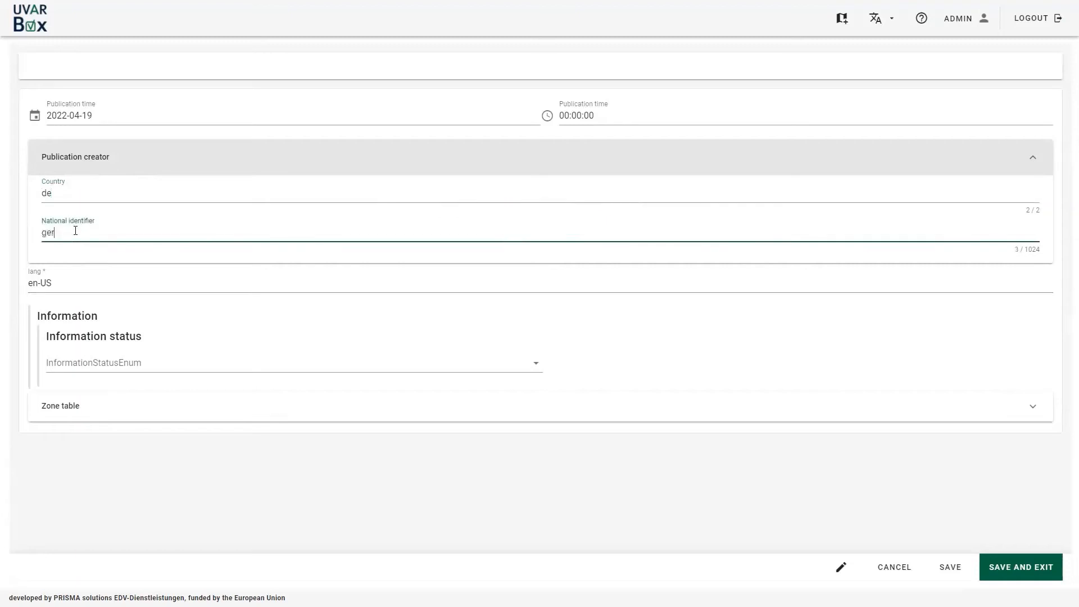
Complete the publication creator's national identifier as "germany" and set the information status to Test.
text(many)
click(191, 158)
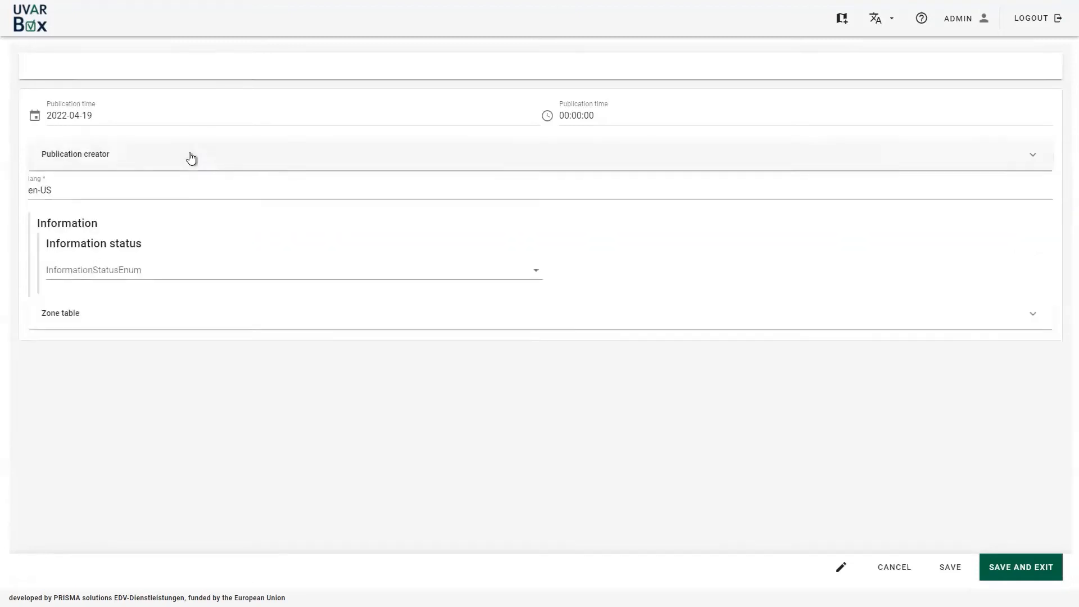
click(160, 273)
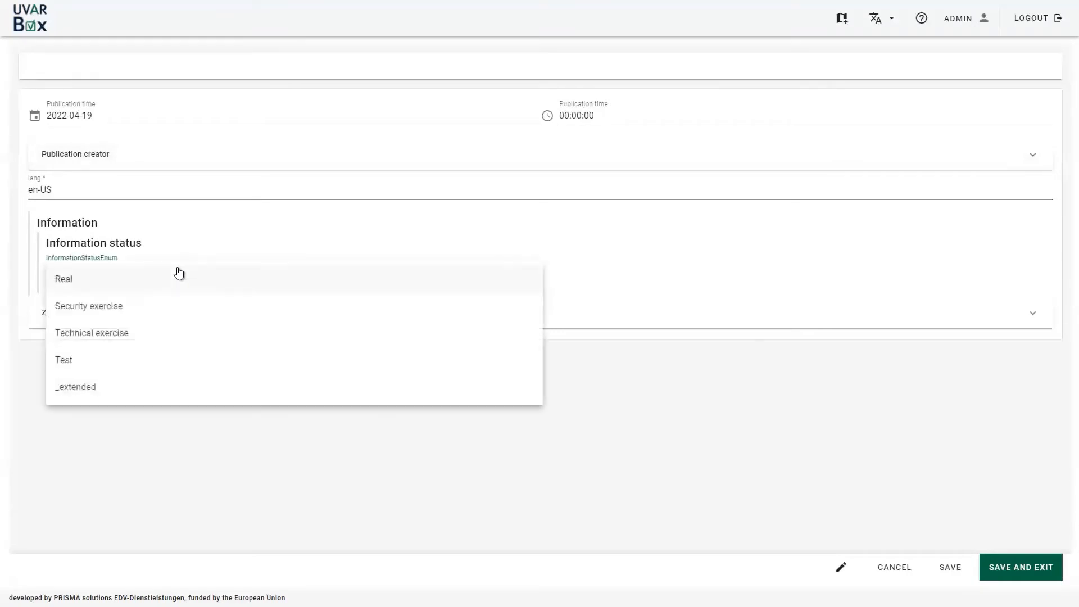
click(201, 359)
In the zone table, name the urban vehicle access regulation "LEZ demonstration" with language en and set its status to beingSetUp.
click(29, 311)
scroll(28, 309, down, 2)
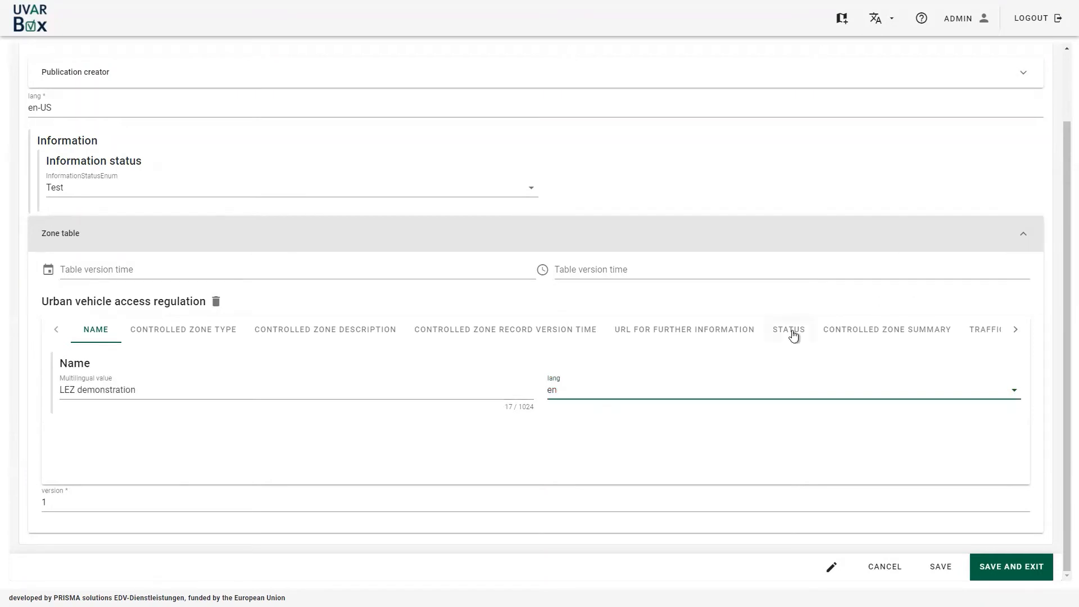
click(793, 335)
click(269, 397)
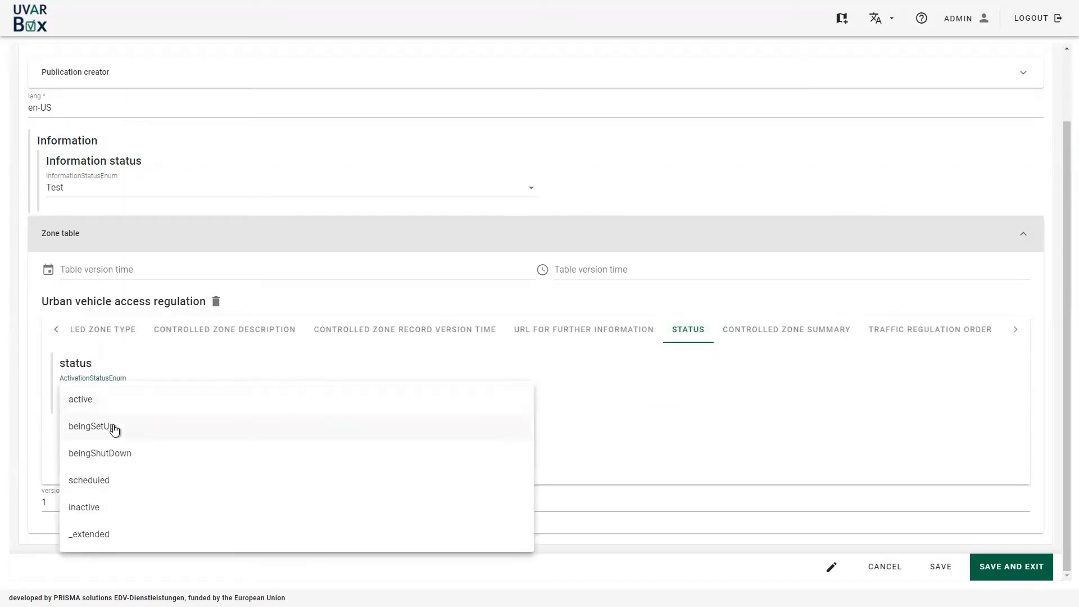
click(114, 429)
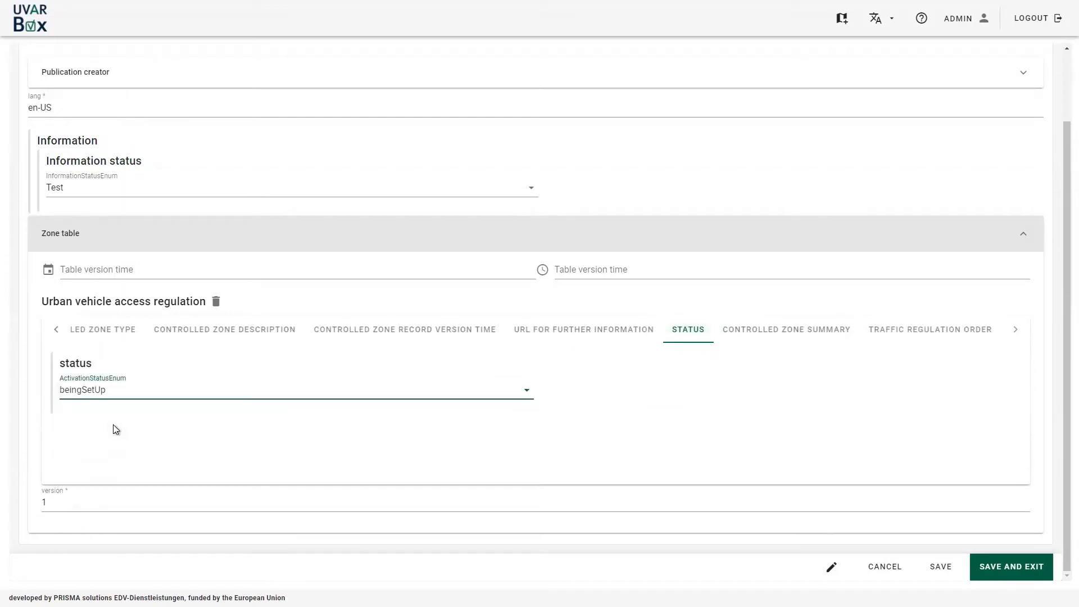
Fill in the traffic regulation order with issuing authority "Authority" in en, regulation id "2022-regulation-324" and status Planned.
click(925, 334)
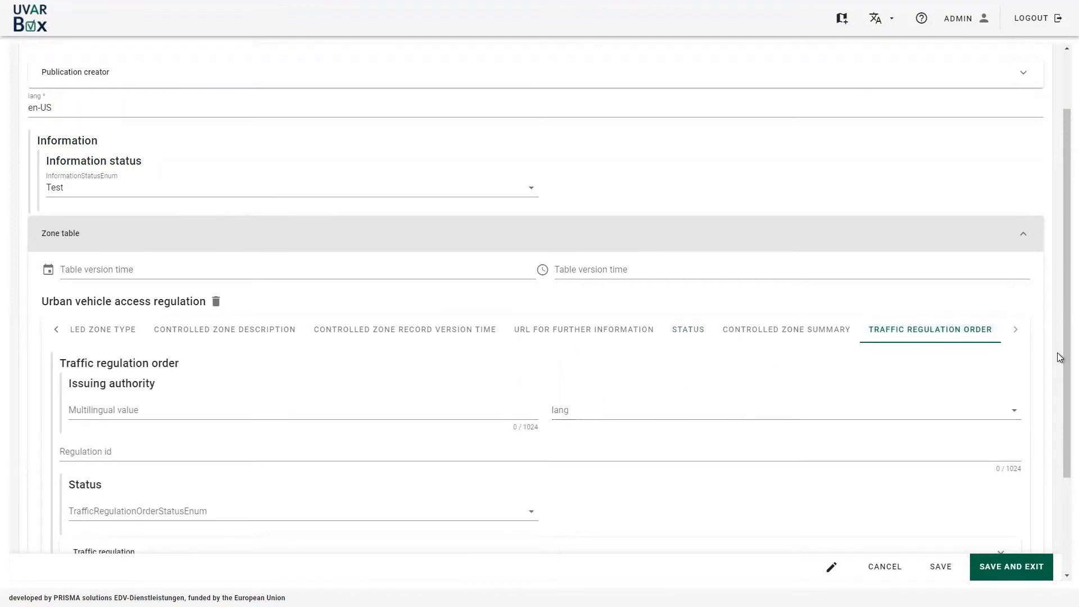
scroll(1058, 382, down, 2)
click(124, 303)
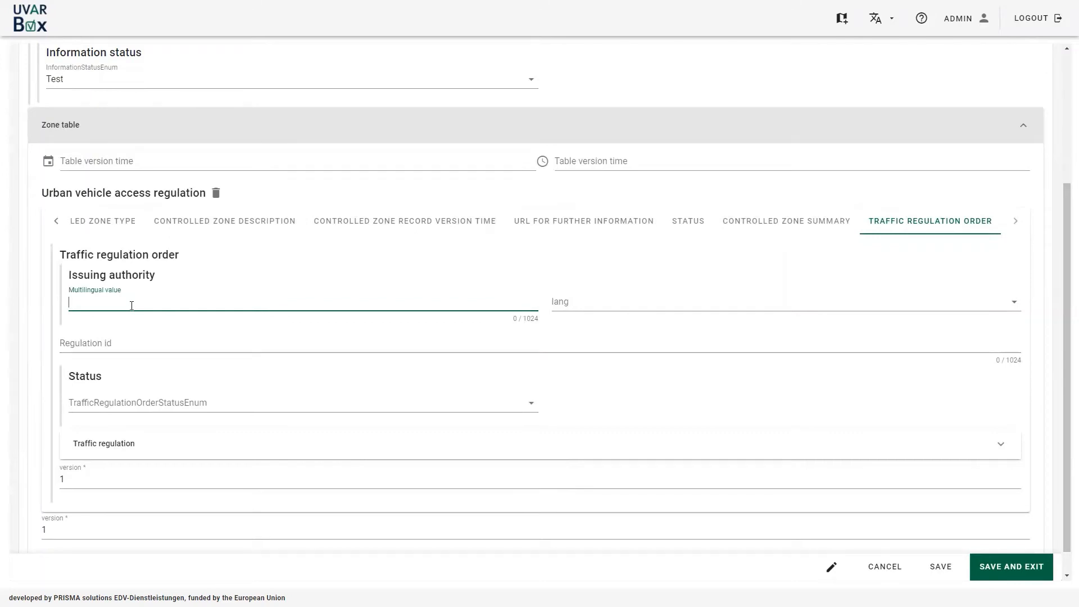
click(160, 338)
text(2022-re)
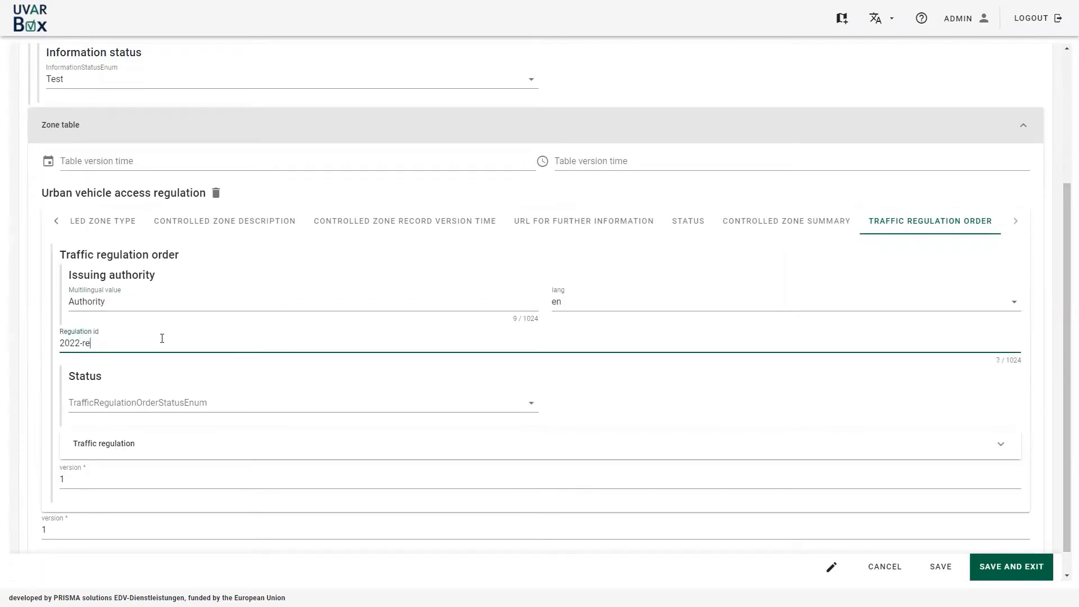
text(gulation-324)
click(264, 403)
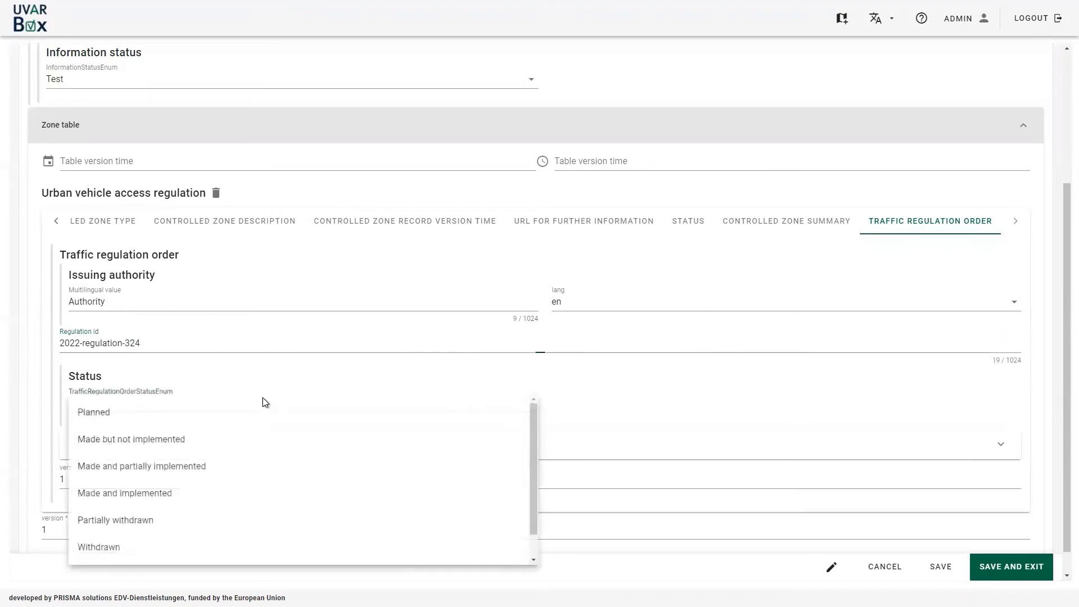
click(195, 420)
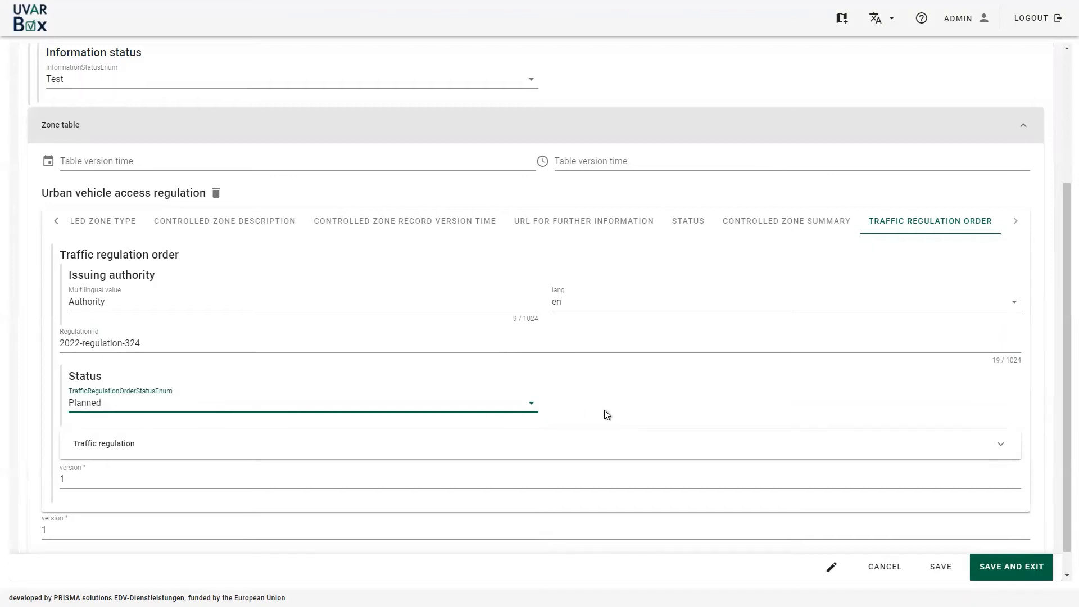
Set the validity status to Planned in the validity condition of the traffic regulation's condition set.
click(611, 447)
scroll(664, 446, down, 3)
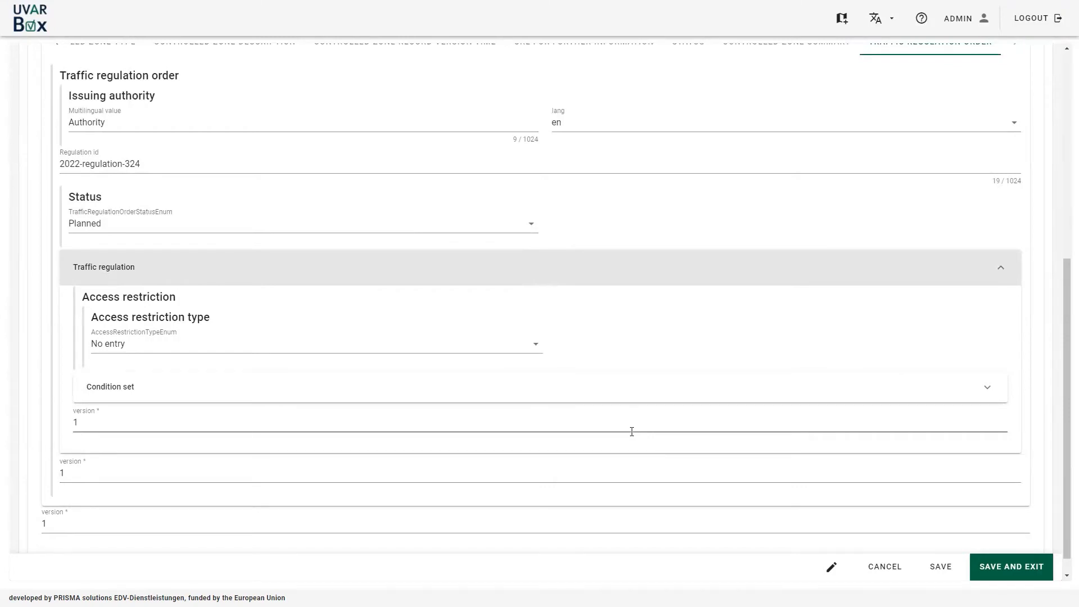
click(475, 387)
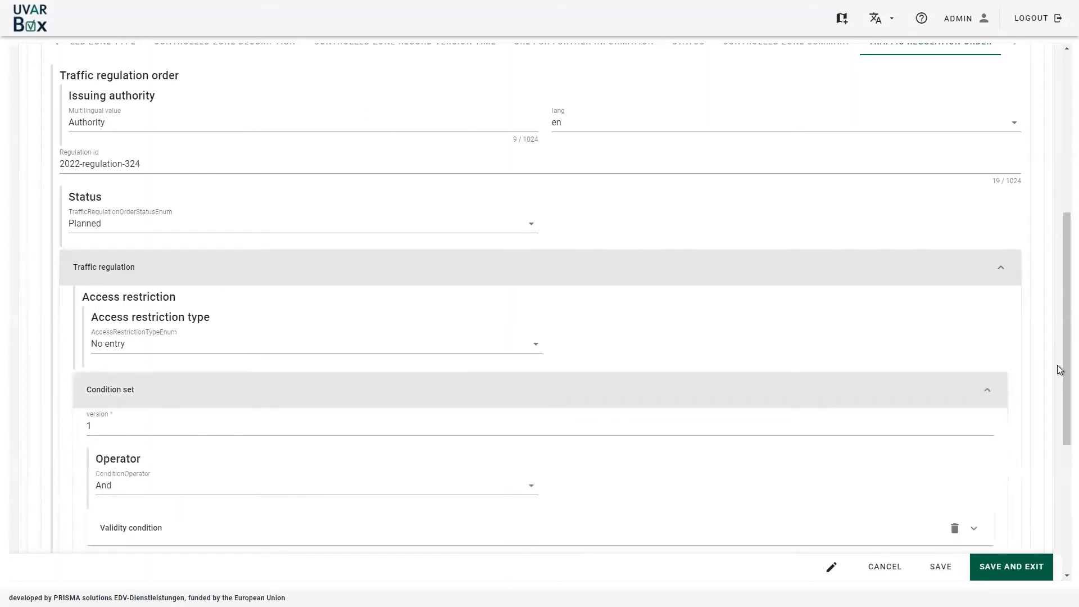
scroll(1057, 405, down, 2)
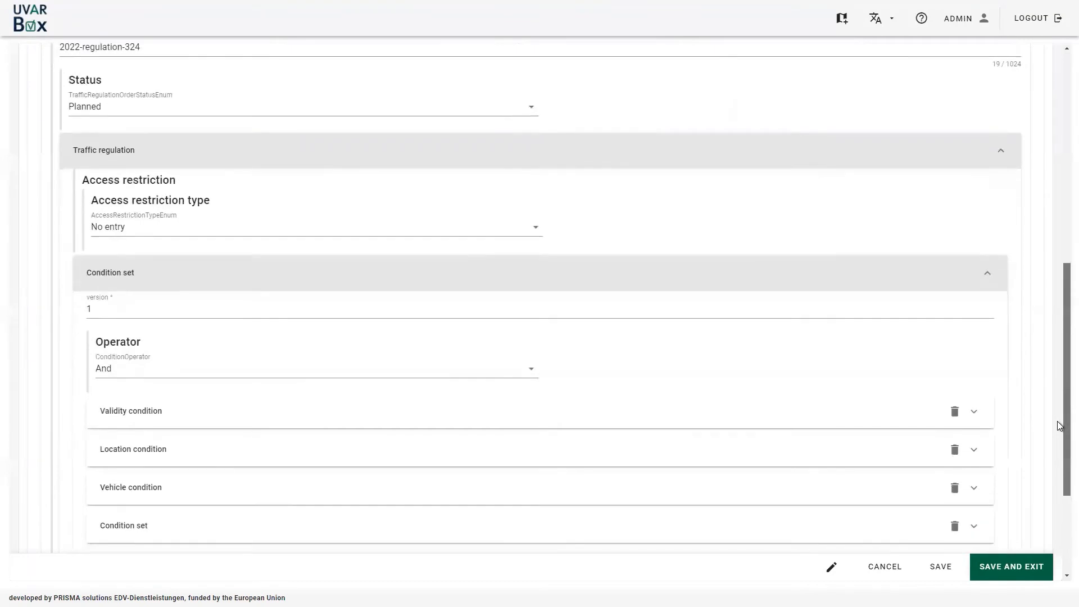
drag(1057, 422, 1057, 436)
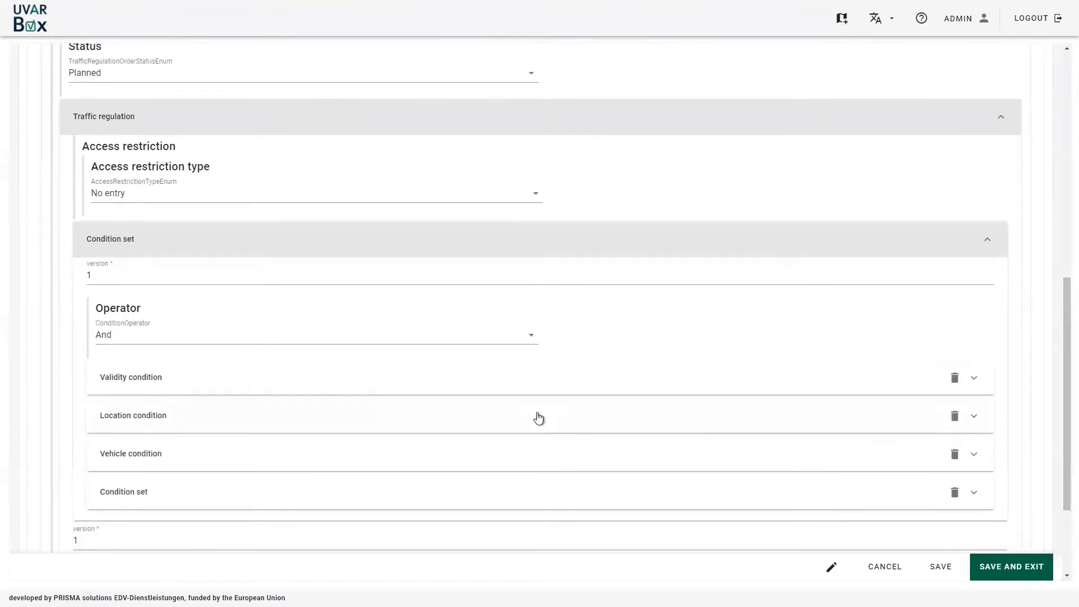
click(322, 381)
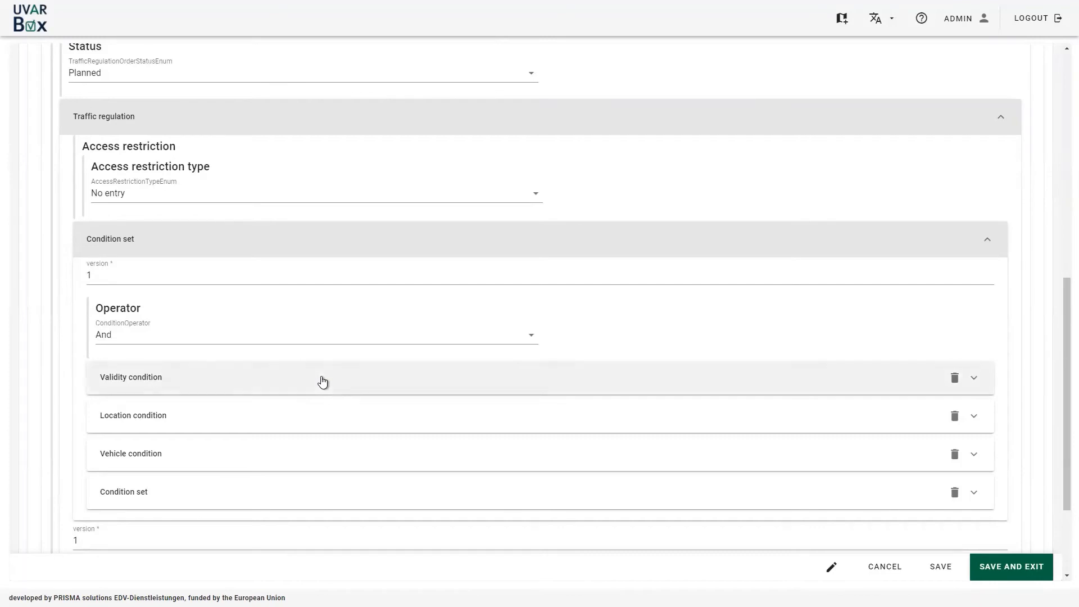
scroll(1057, 375, down, 3)
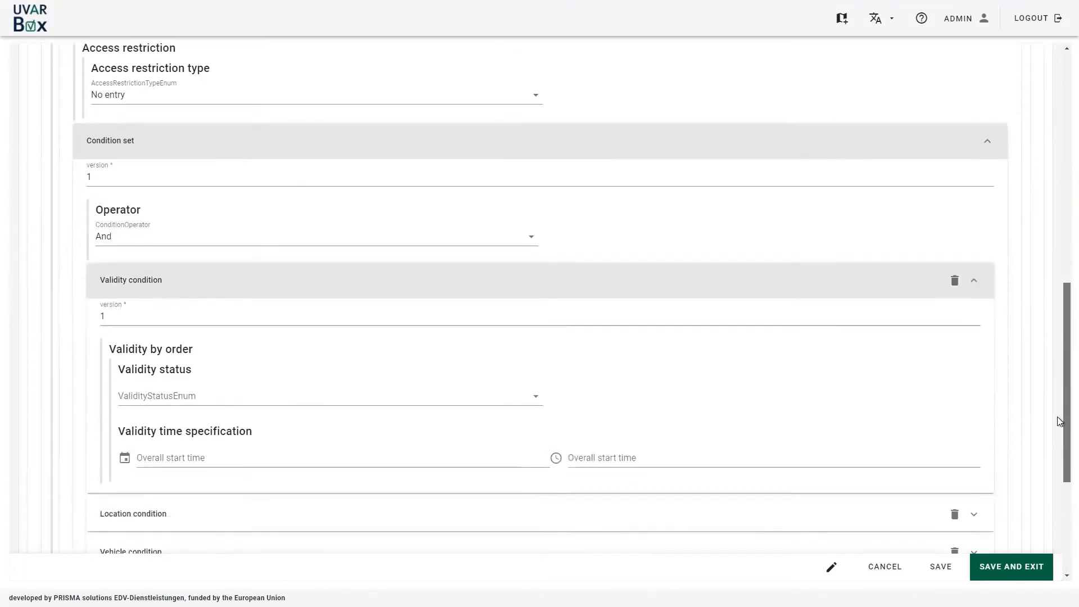
click(195, 327)
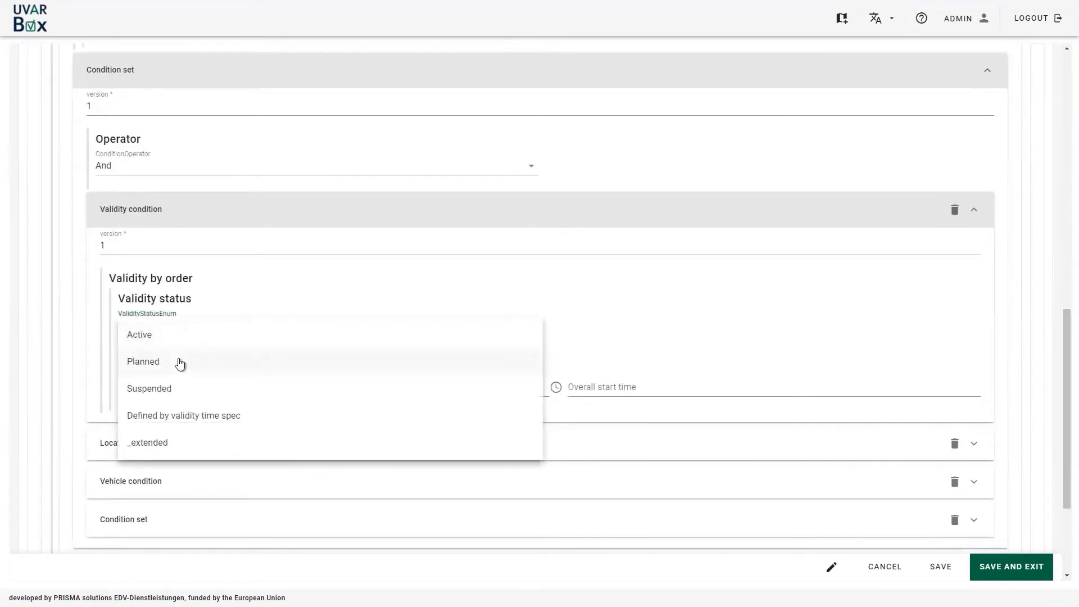
click(180, 364)
Set the validity condition's overall start time to 2022-04-26, 12:00:00 and collapse the condition.
click(213, 392)
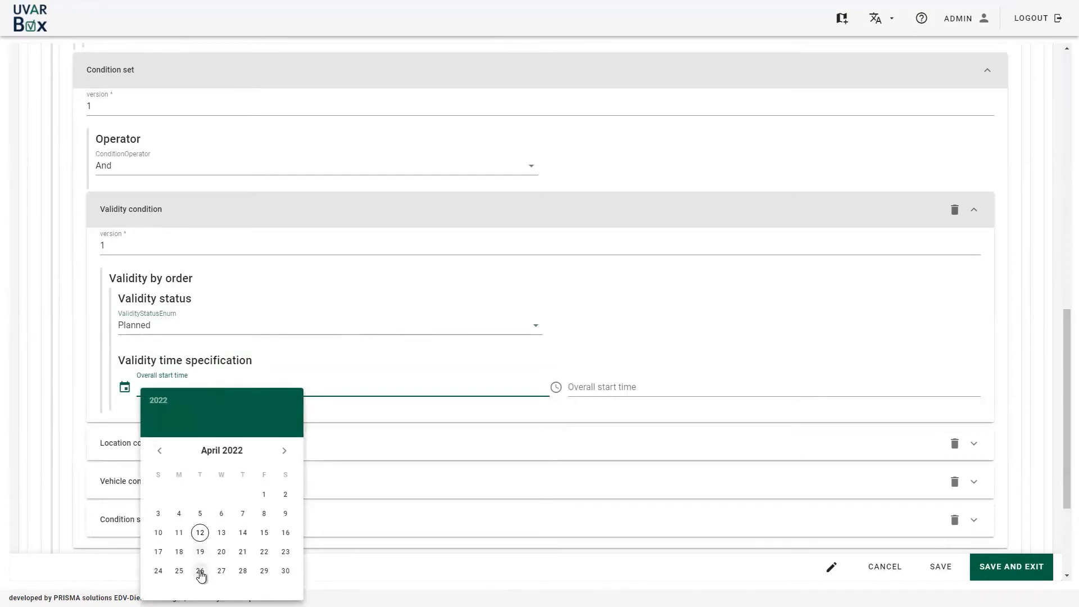
click(200, 572)
click(588, 392)
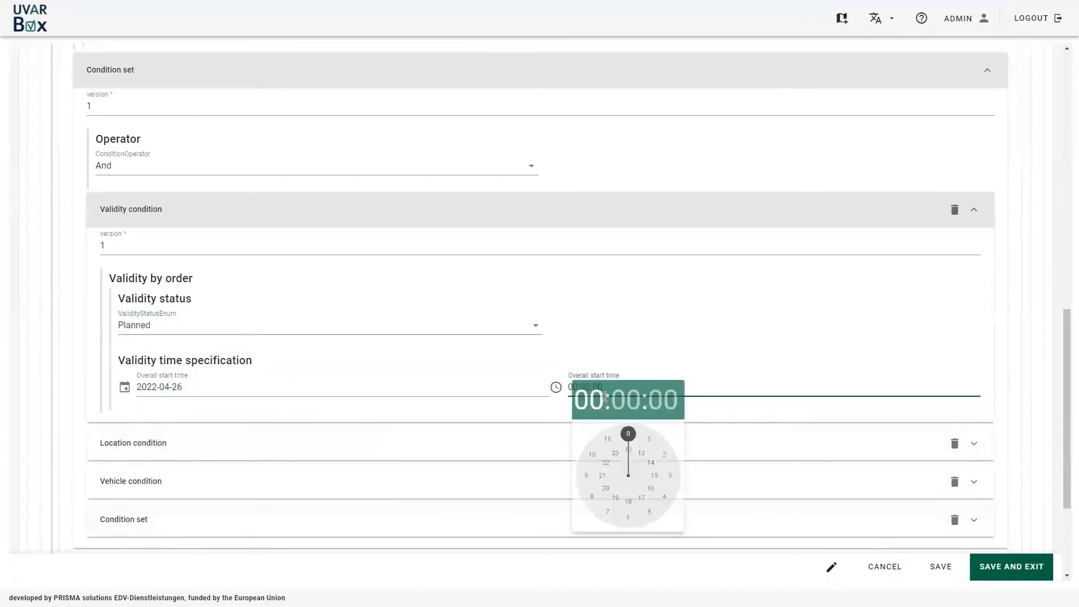
click(653, 479)
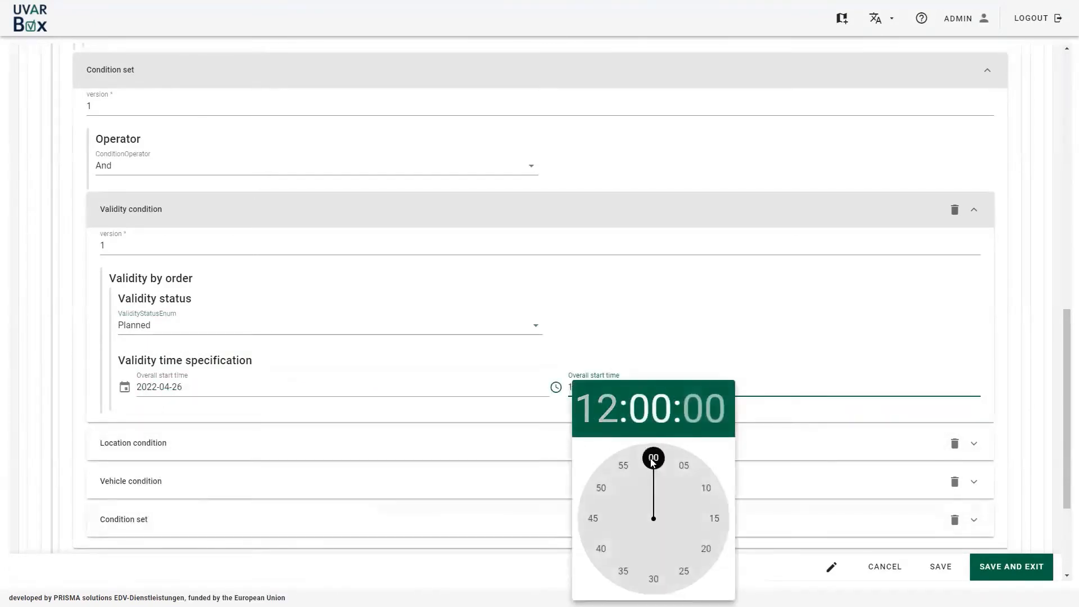
click(653, 460)
click(653, 459)
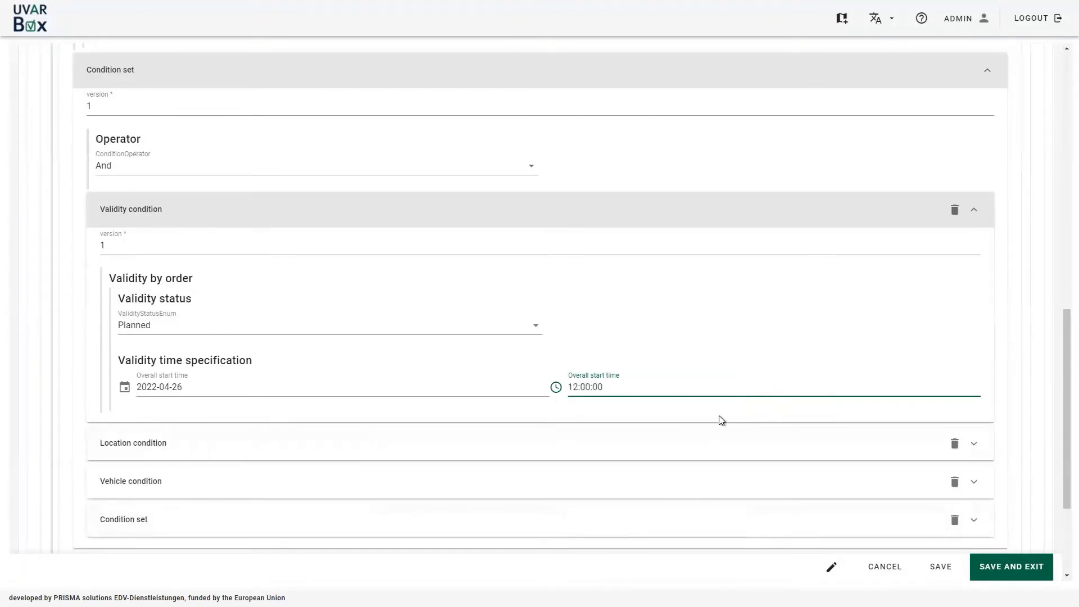
click(398, 211)
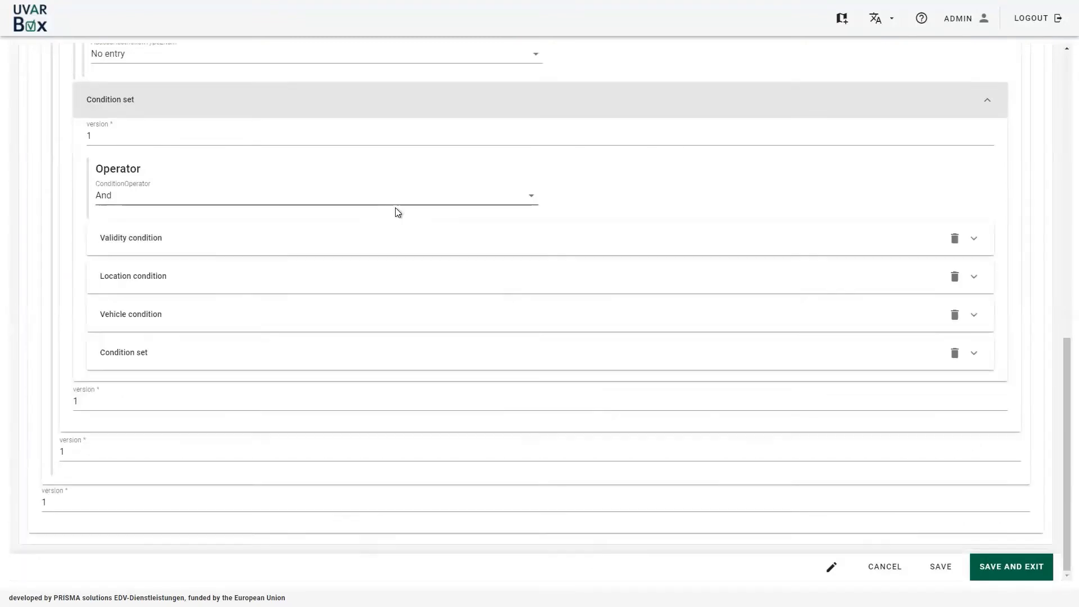
Show the optional elements in the form and add Areas to the location condition's area location.
click(460, 286)
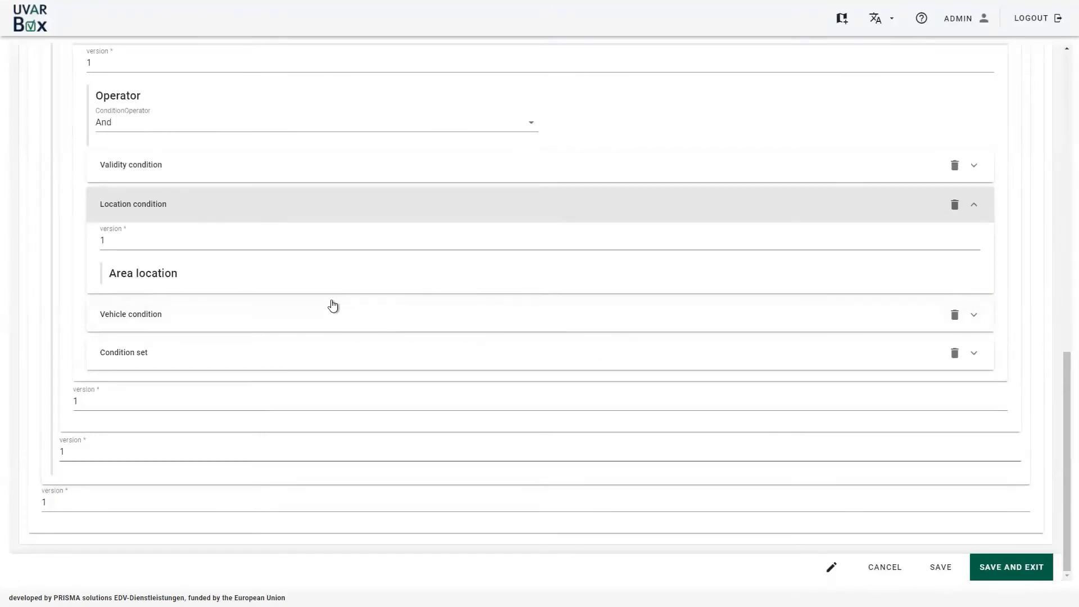
click(830, 568)
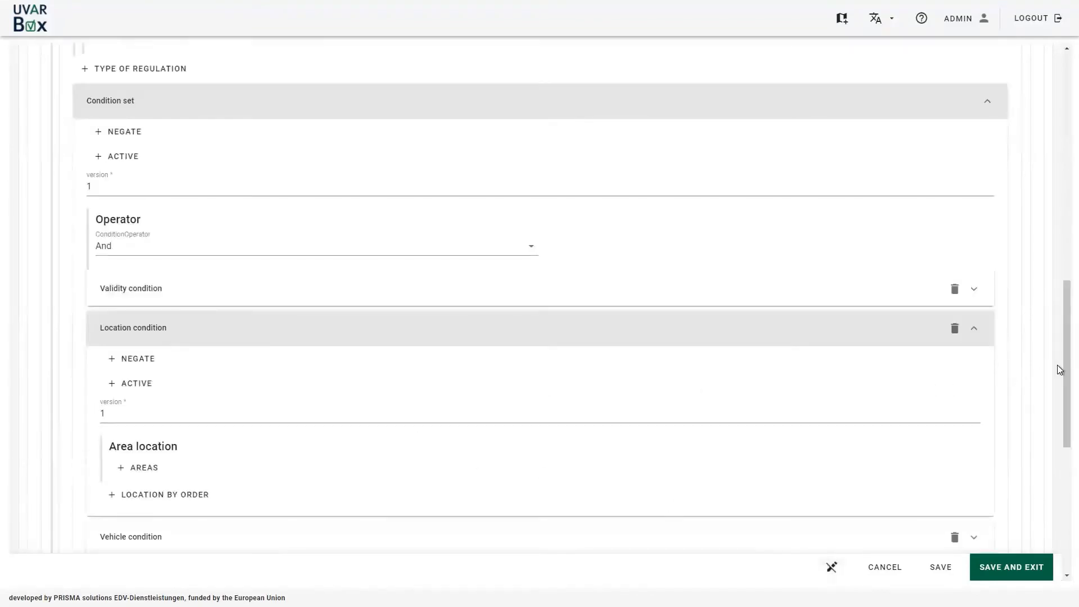
scroll(1059, 396, down, 1)
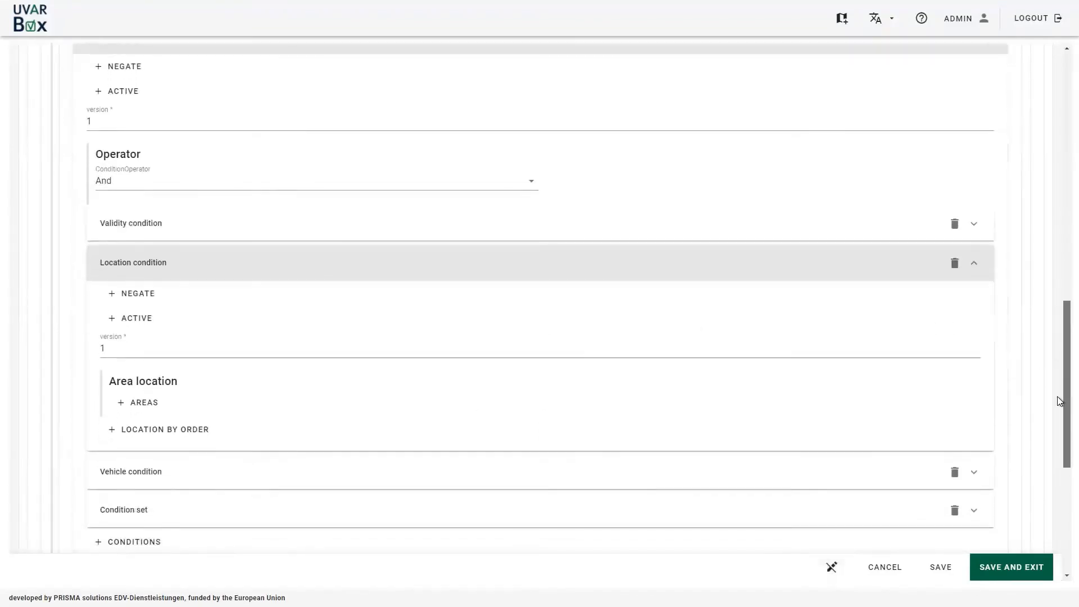
scroll(1059, 401, down, 1)
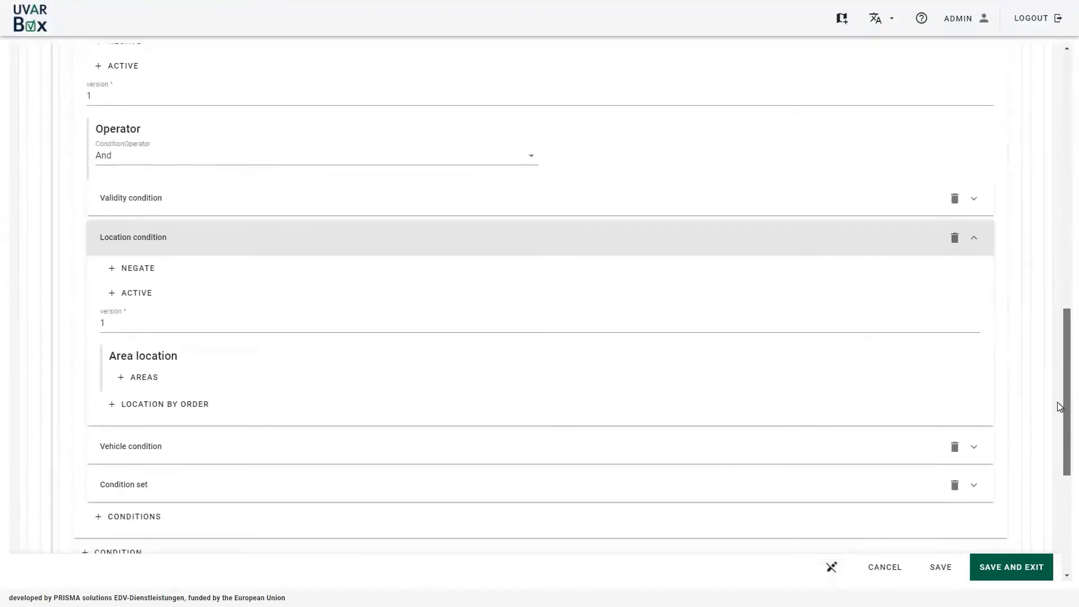
click(153, 374)
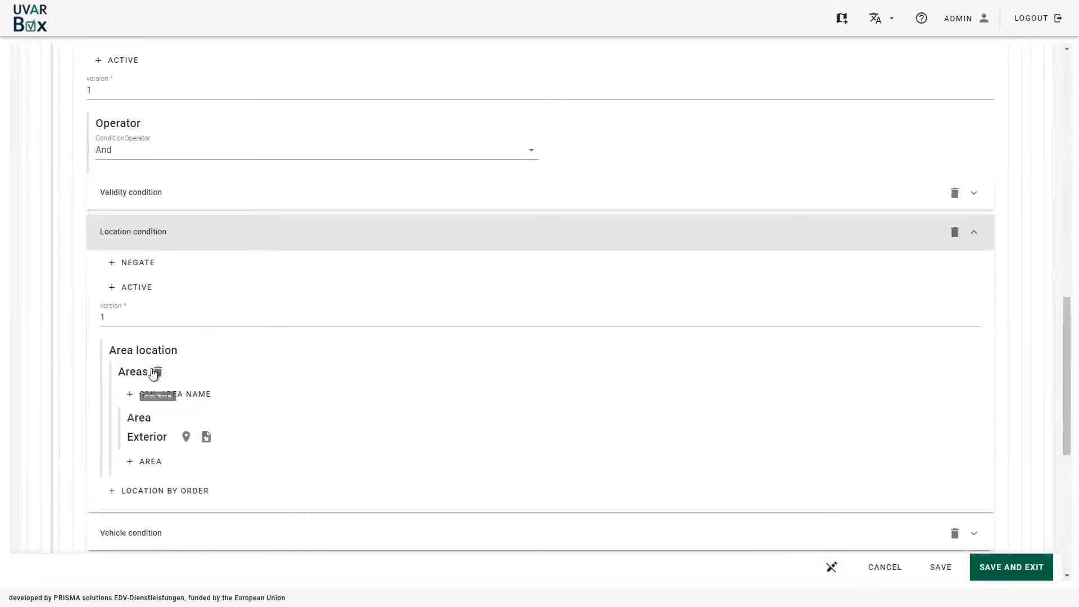
Draw the area's exterior on the map as an eight-sided polygon around Schönberg, between Kronberg and Oberhöchstadt.
click(186, 441)
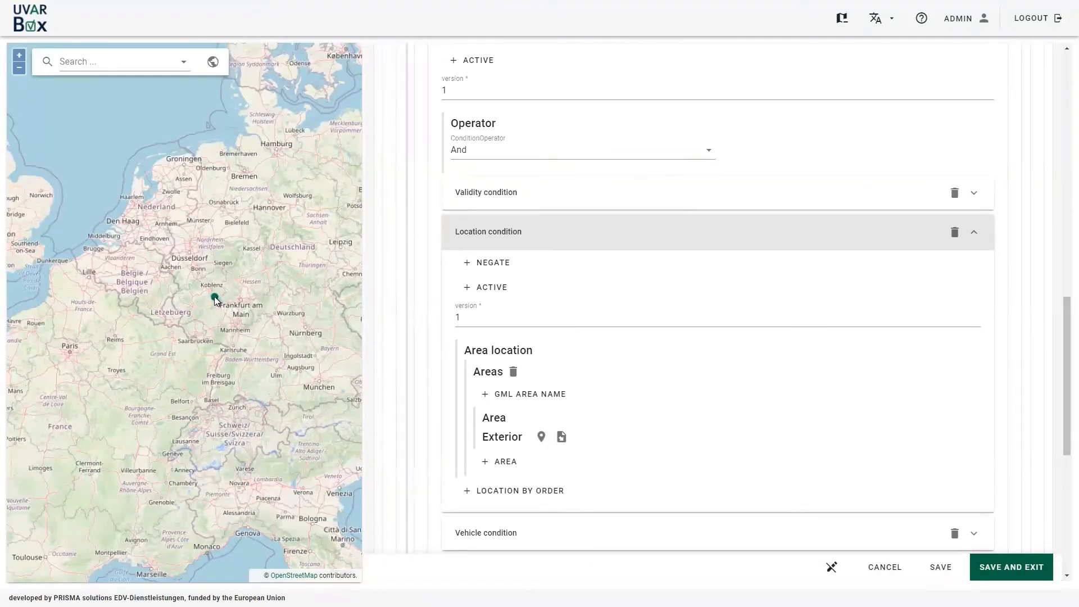
scroll(236, 298, up, 1)
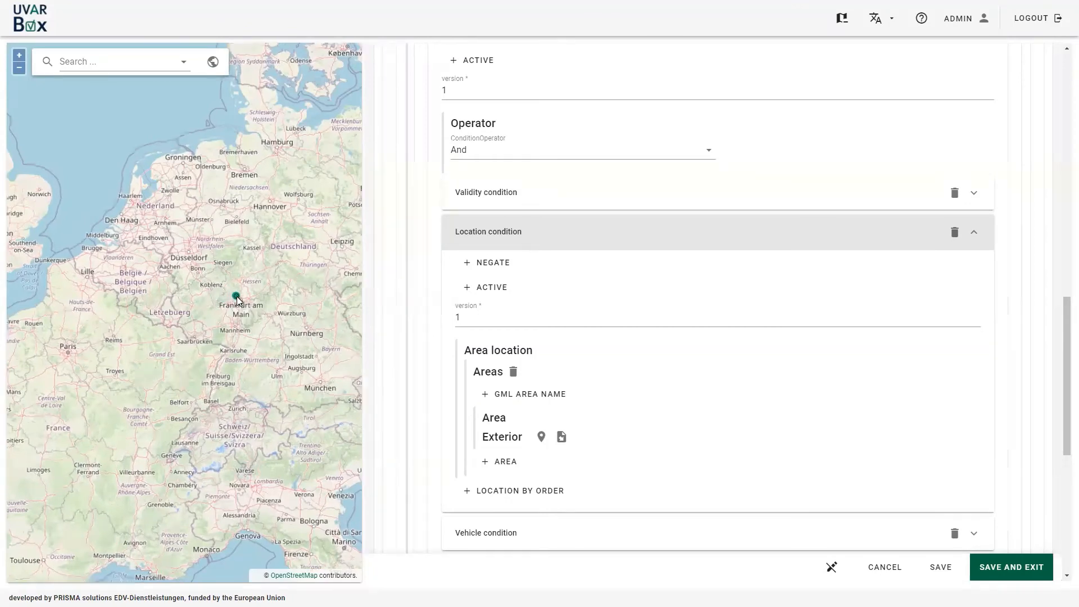
scroll(238, 299, up, 5)
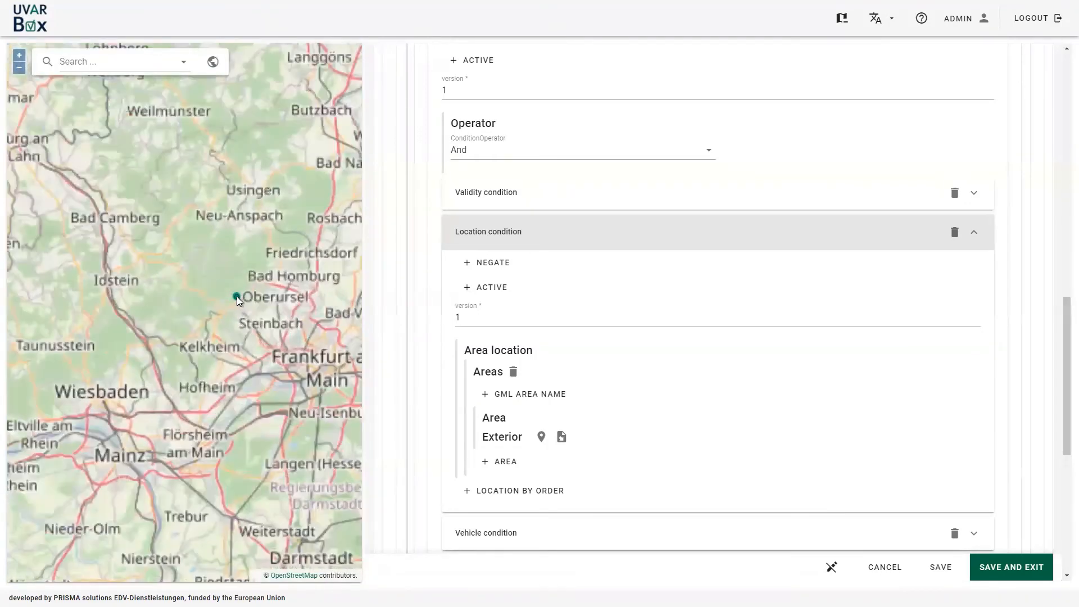
scroll(237, 295, up, 4)
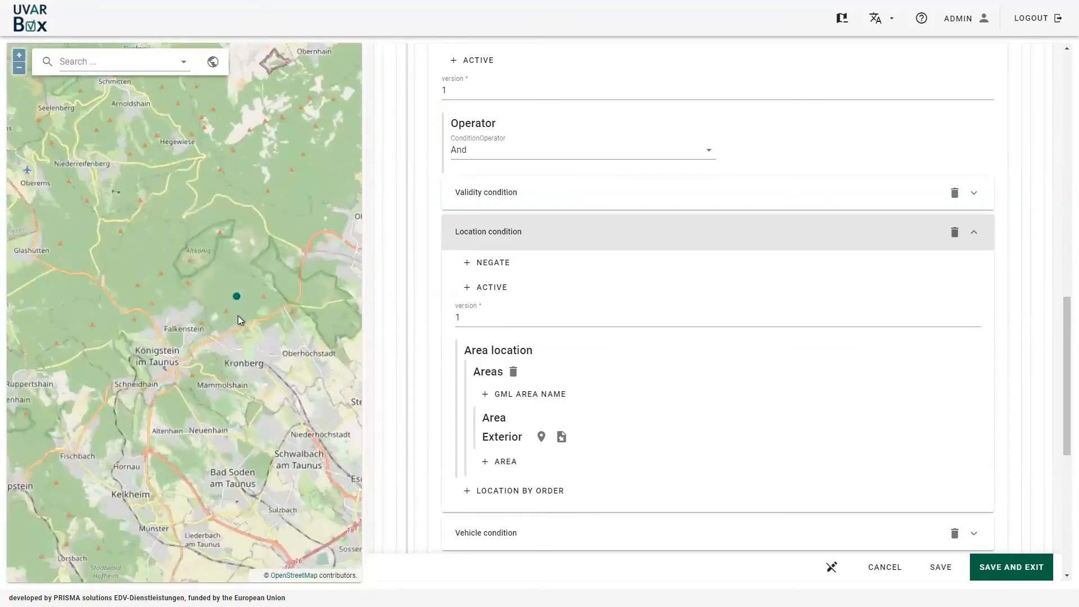
scroll(279, 389, up, 2)
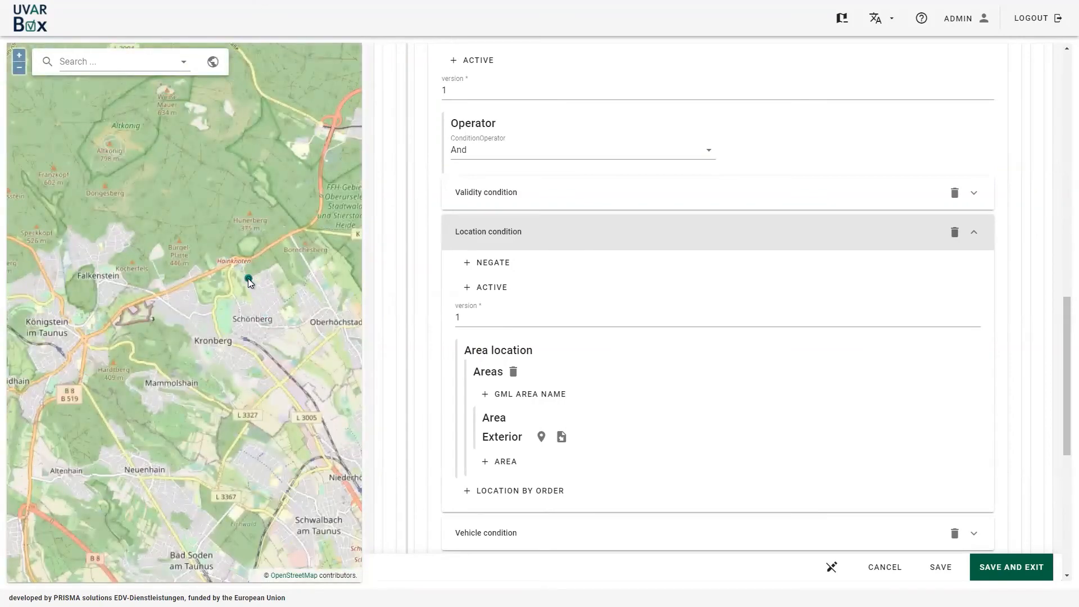
click(208, 319)
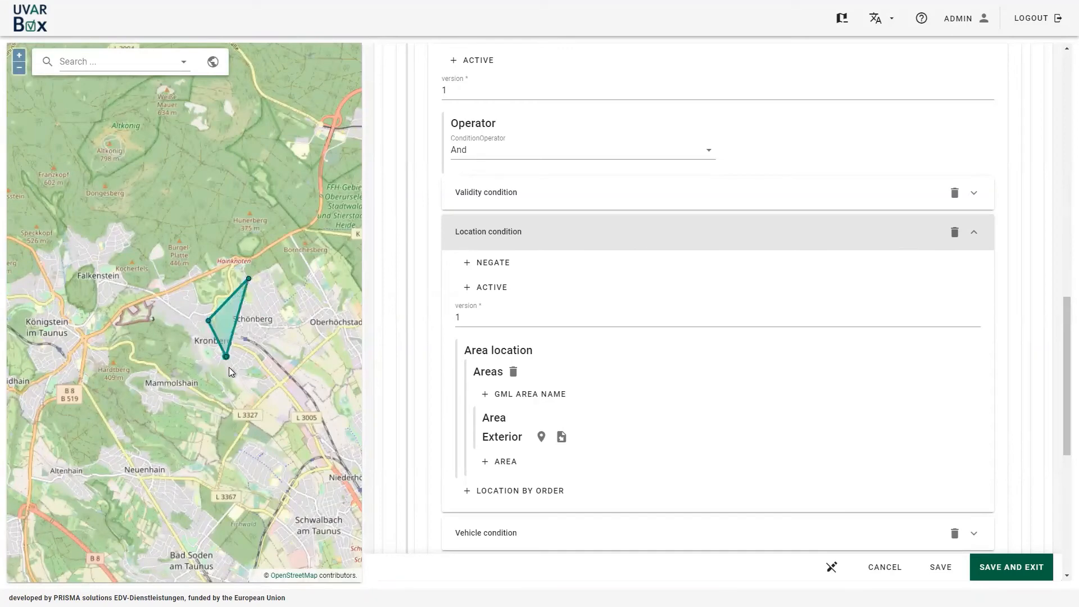
click(230, 371)
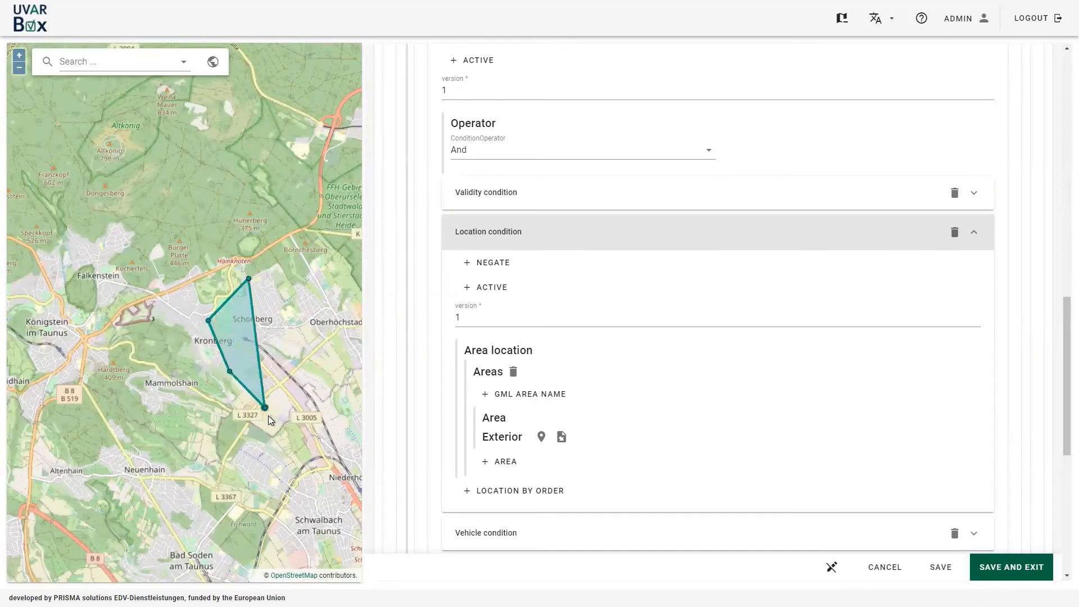
click(322, 389)
click(336, 361)
click(352, 358)
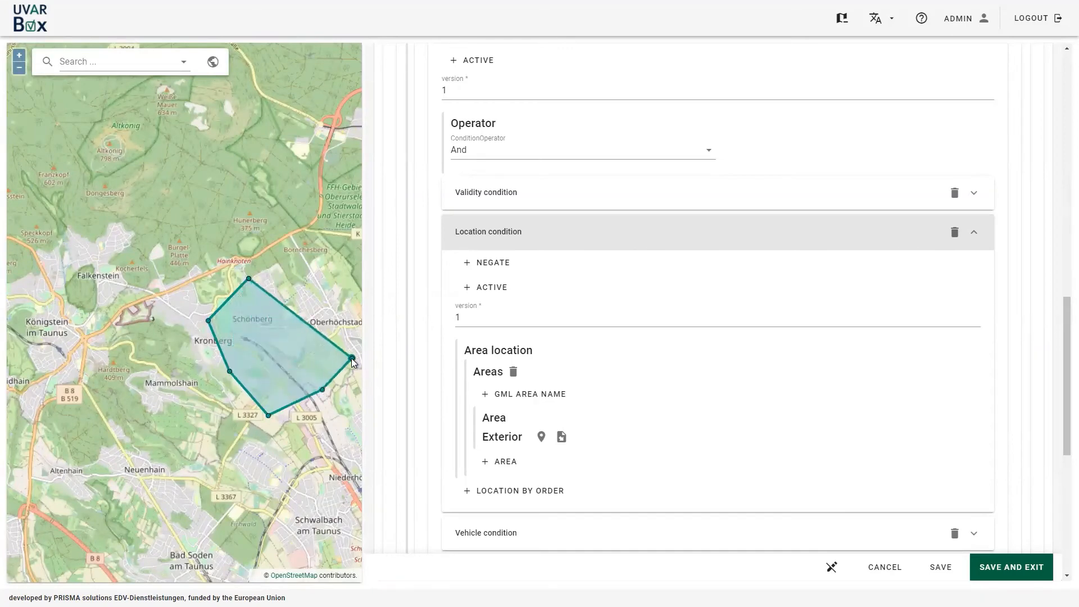
click(338, 309)
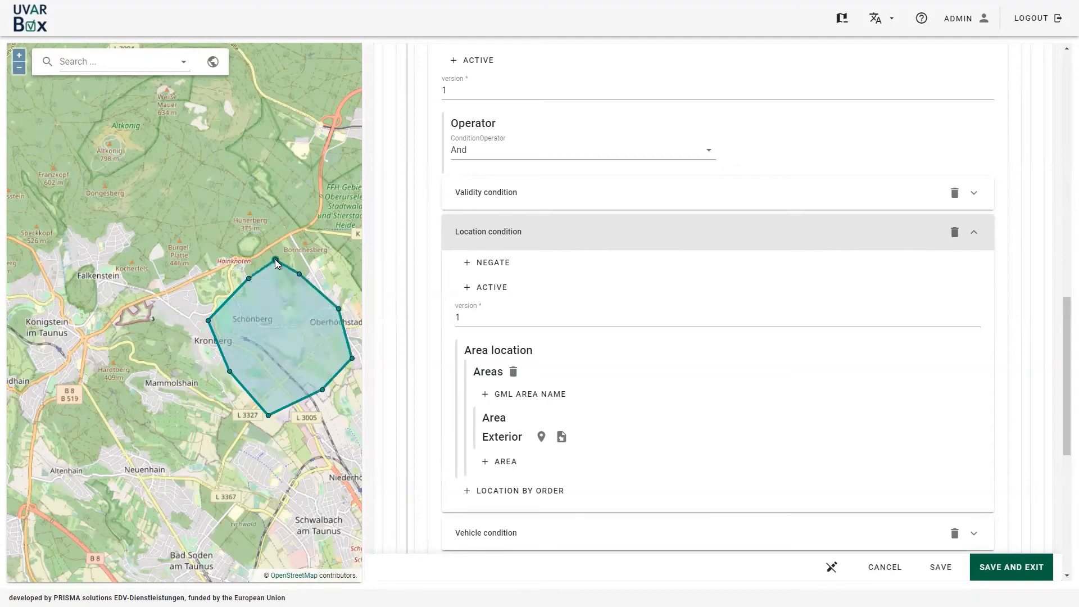
double_click(276, 262)
drag(304, 470, 229, 416)
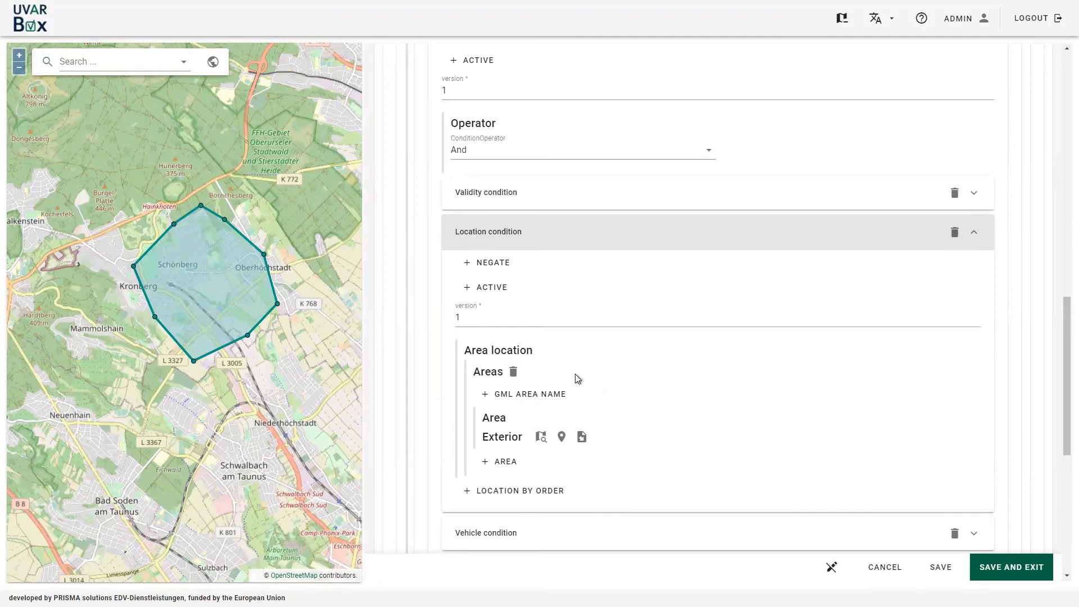
Replace the drawn area with a fresh Areas element and load berlin_brandenburg.zip for the exterior's shapefile geometry import.
click(515, 373)
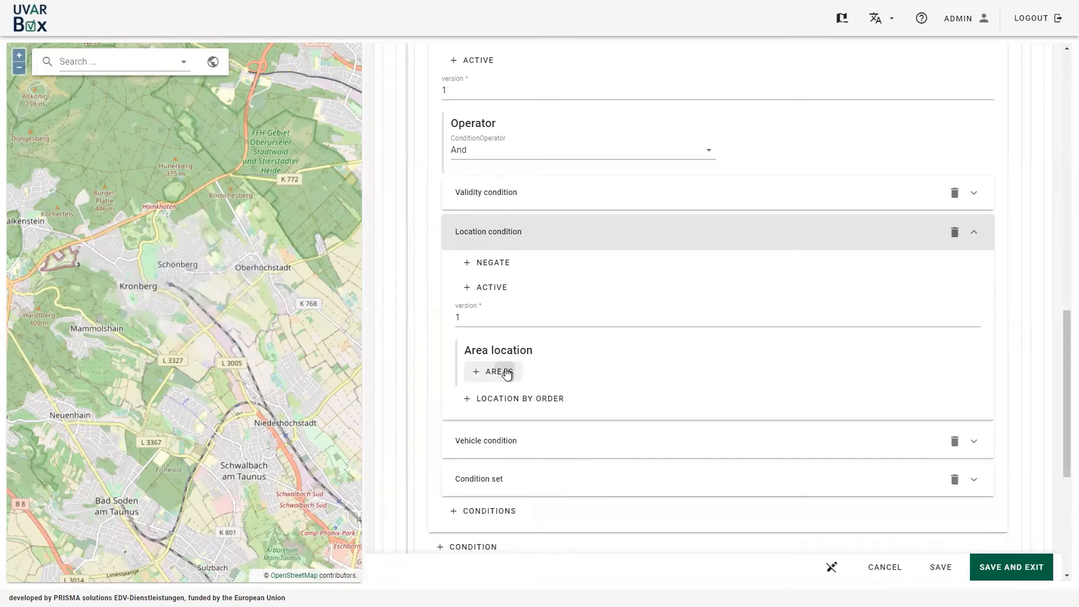
click(507, 373)
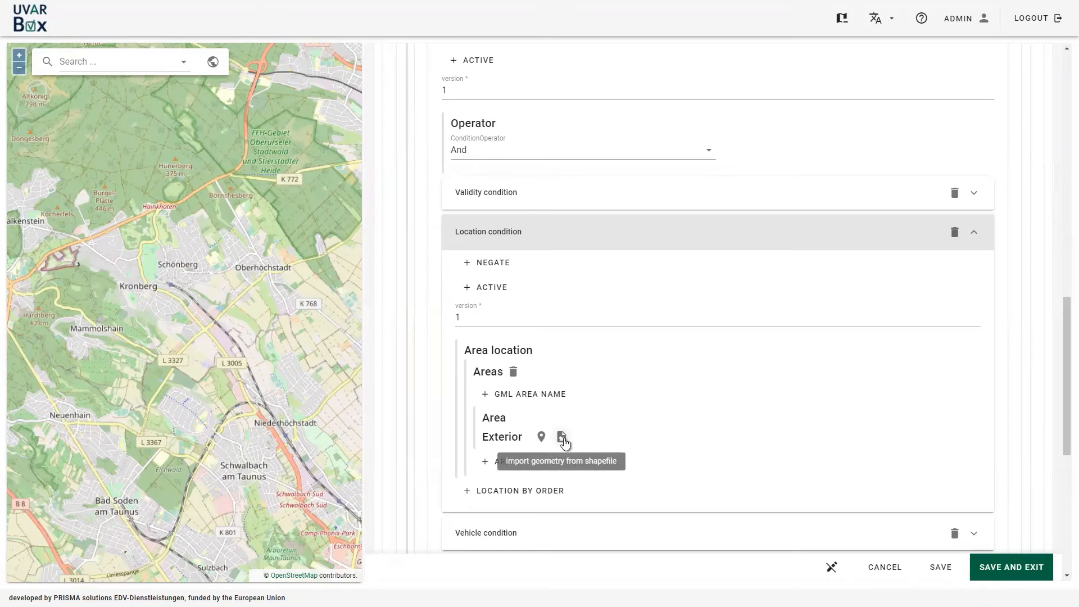
click(561, 436)
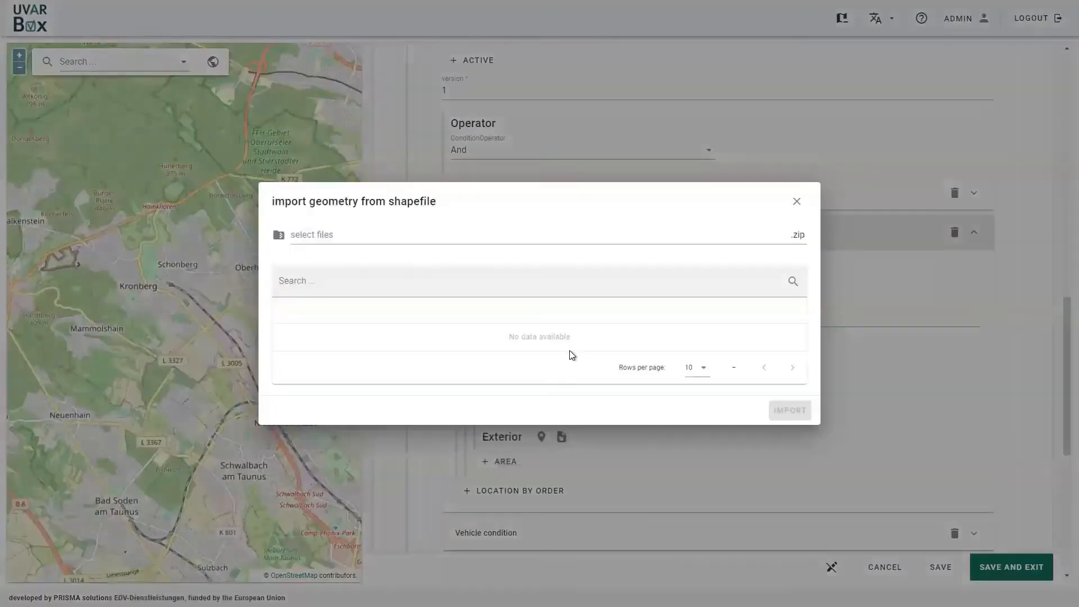
click(561, 233)
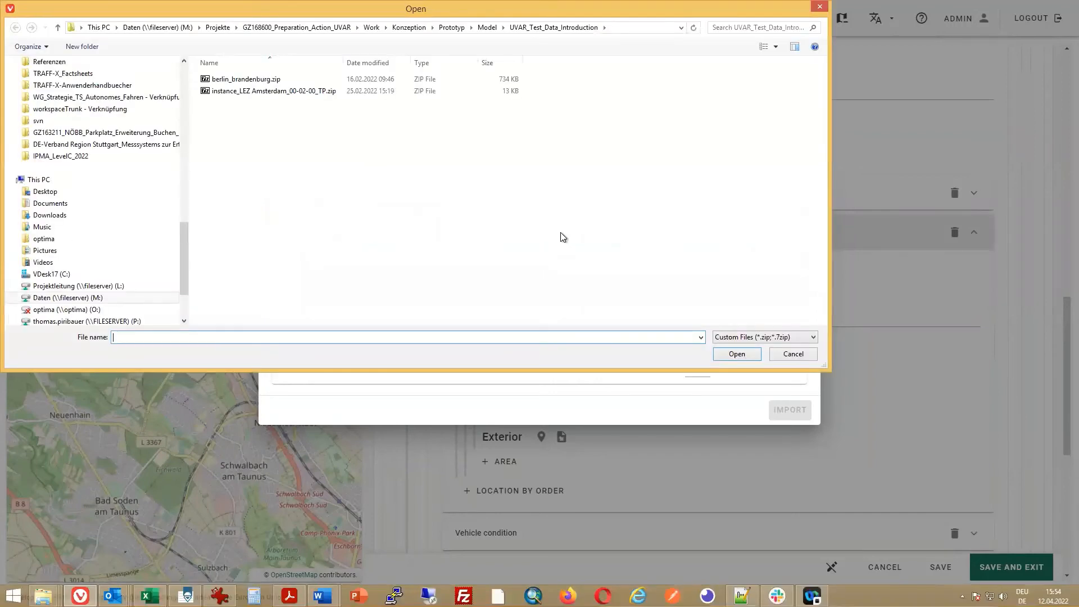
click(236, 80)
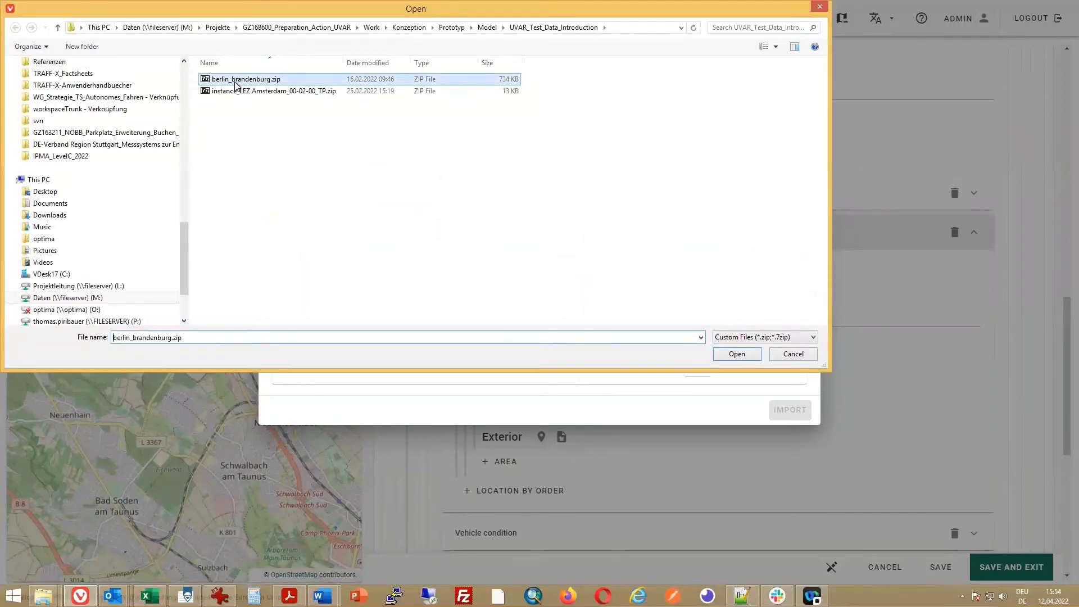
click(737, 354)
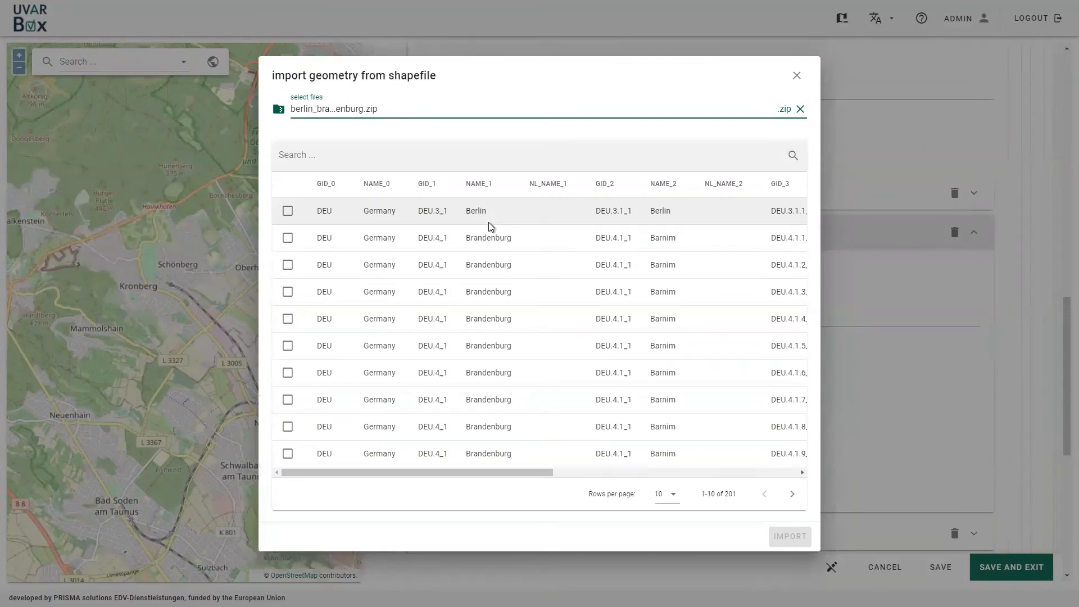
Filter the shapefile records by "berlin" and import the Berlin record (DEU.3_1) as the area's exterior geometry.
click(453, 152)
text(ber)
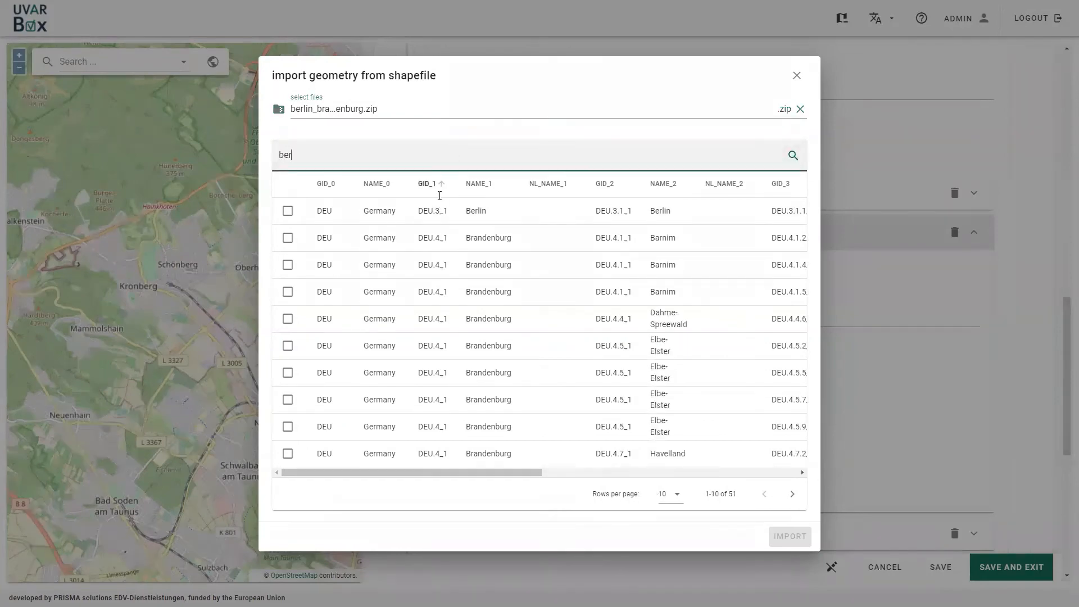
text(lin)
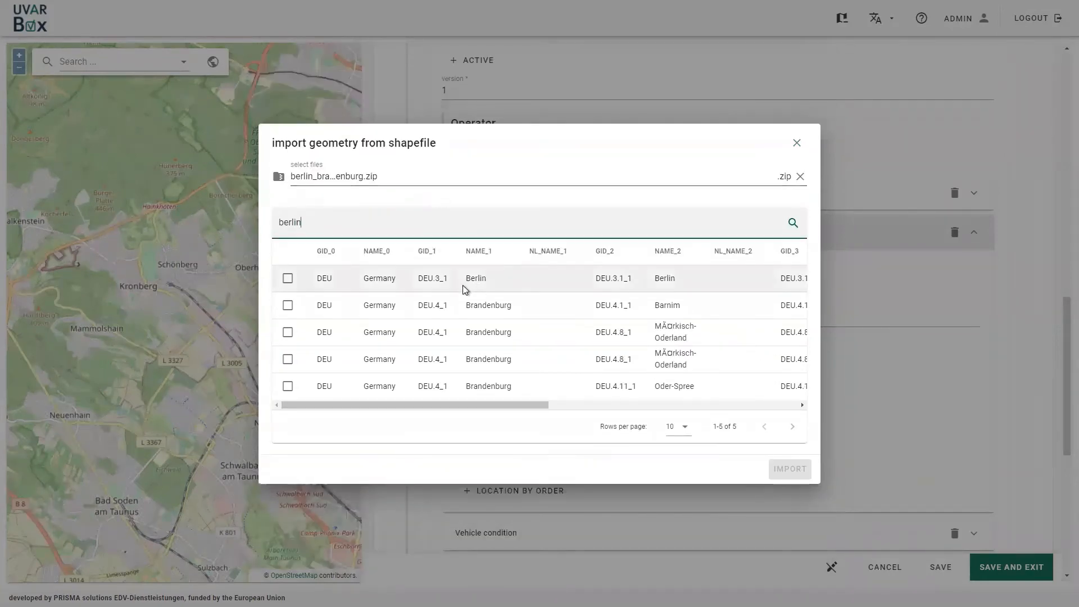
click(288, 279)
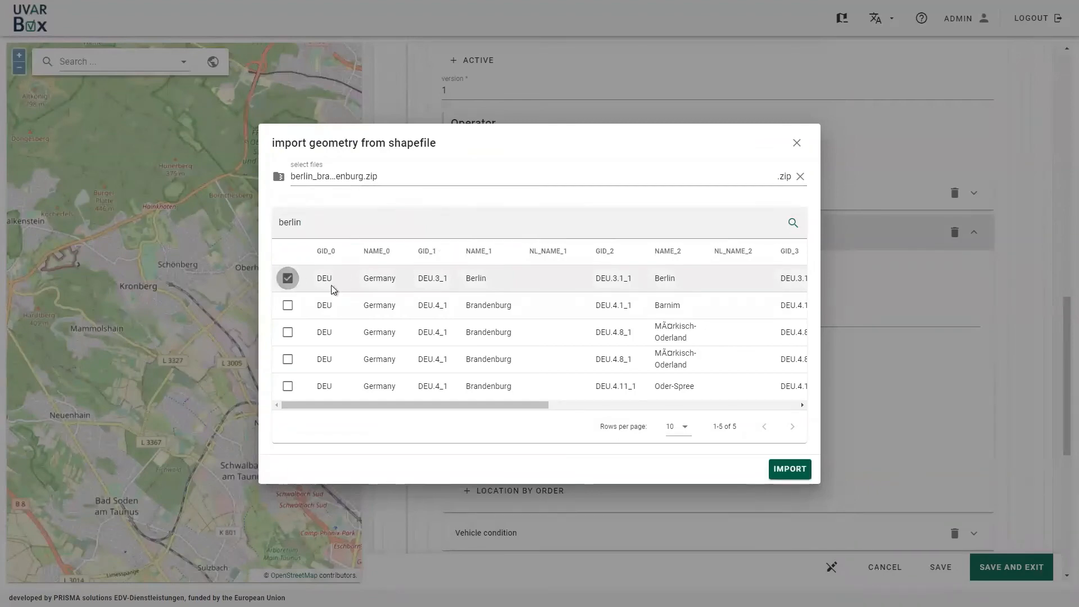
click(789, 470)
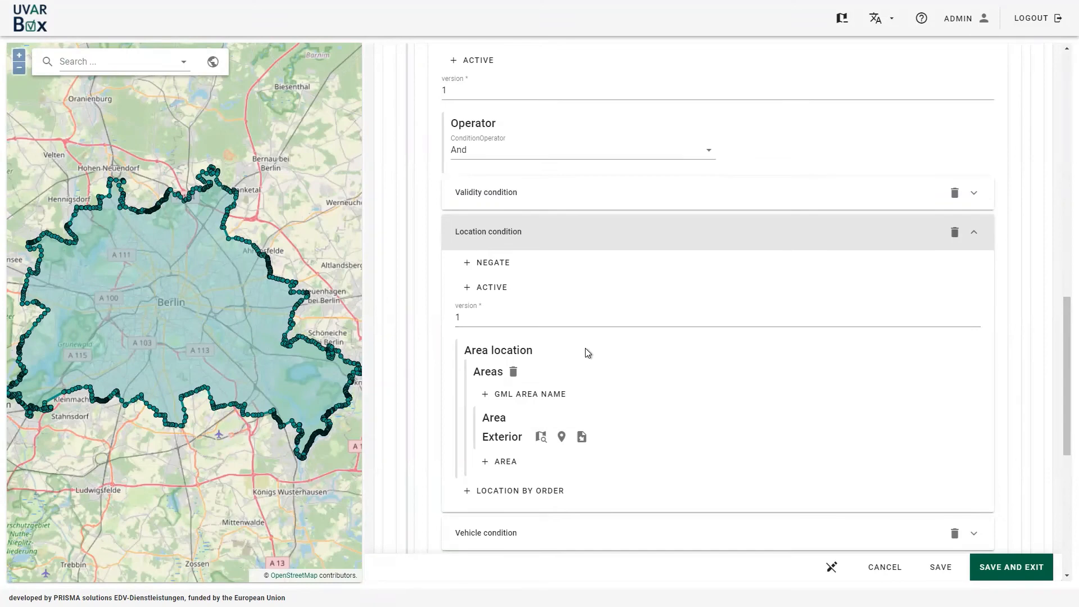
Collapse the location condition and save and exit the regulation, checking the invalid version field and saving anyway.
click(629, 242)
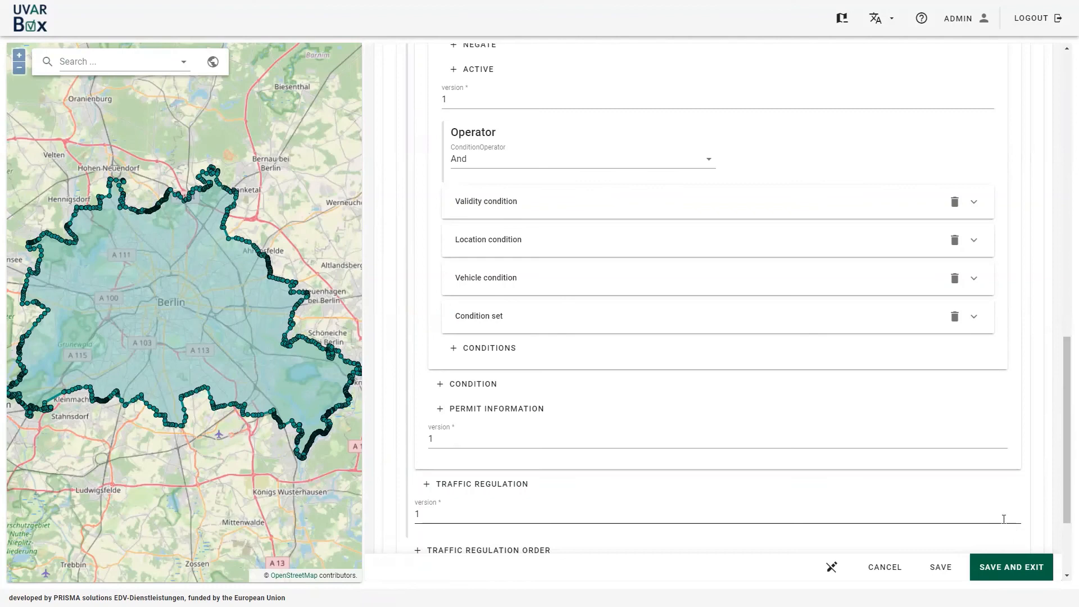
click(1010, 567)
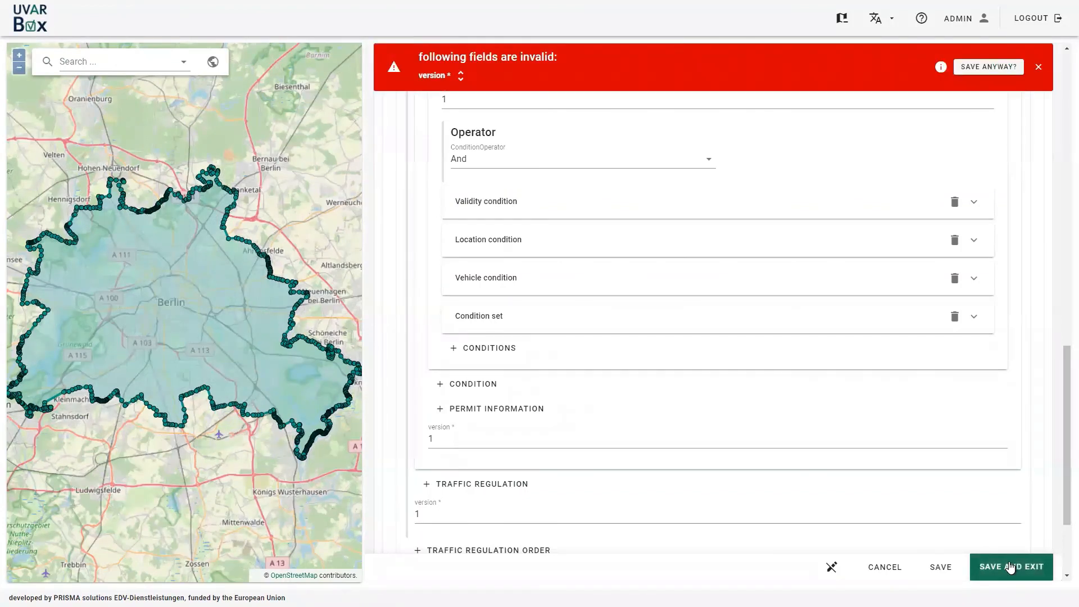
click(462, 78)
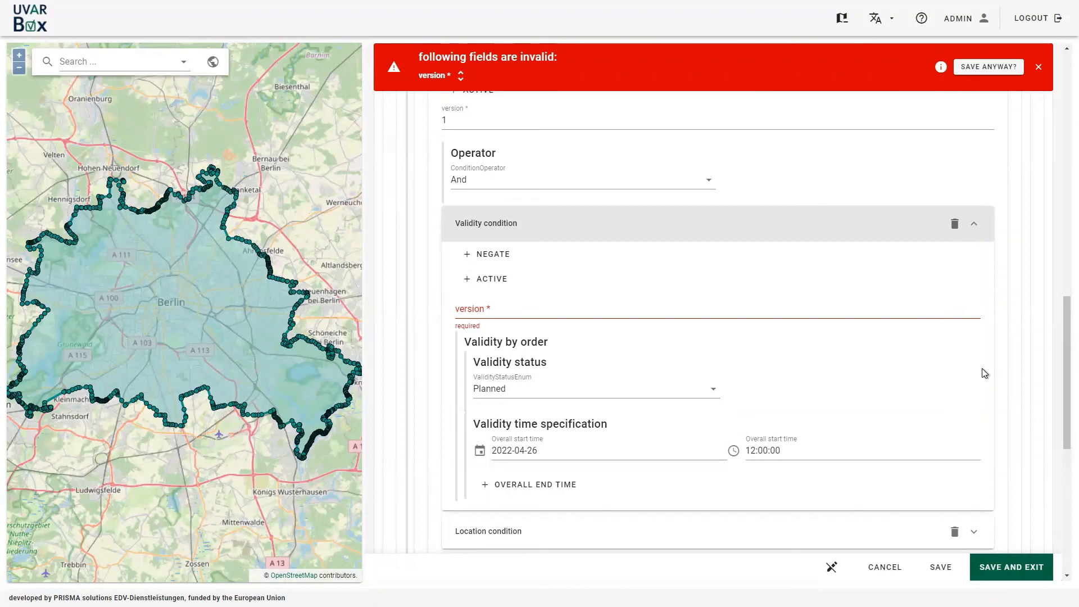
click(990, 67)
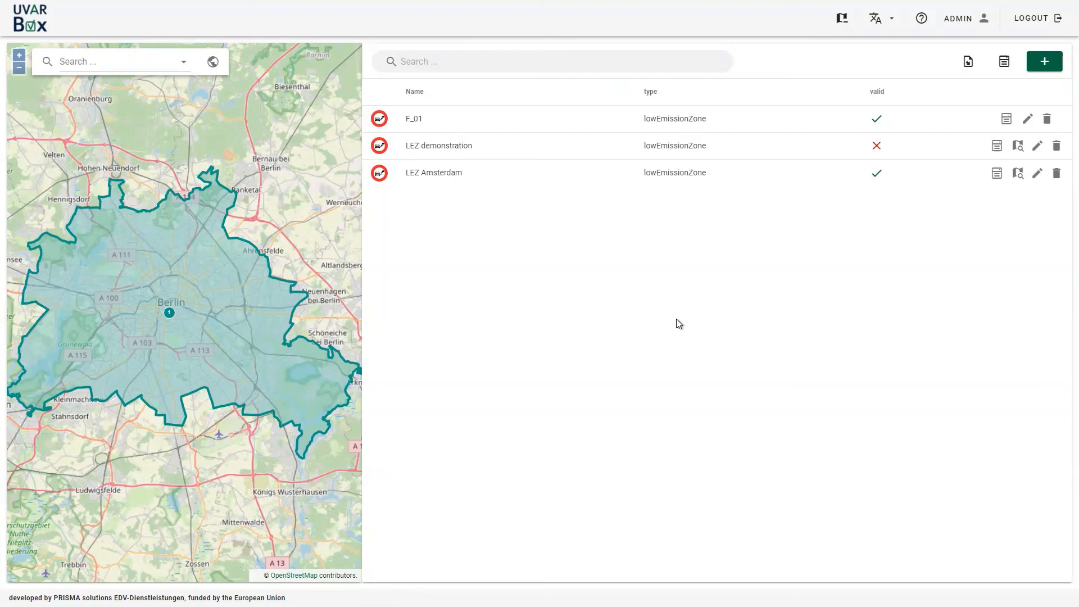
Open the LEZ demonstration regulation for editing.
click(1037, 147)
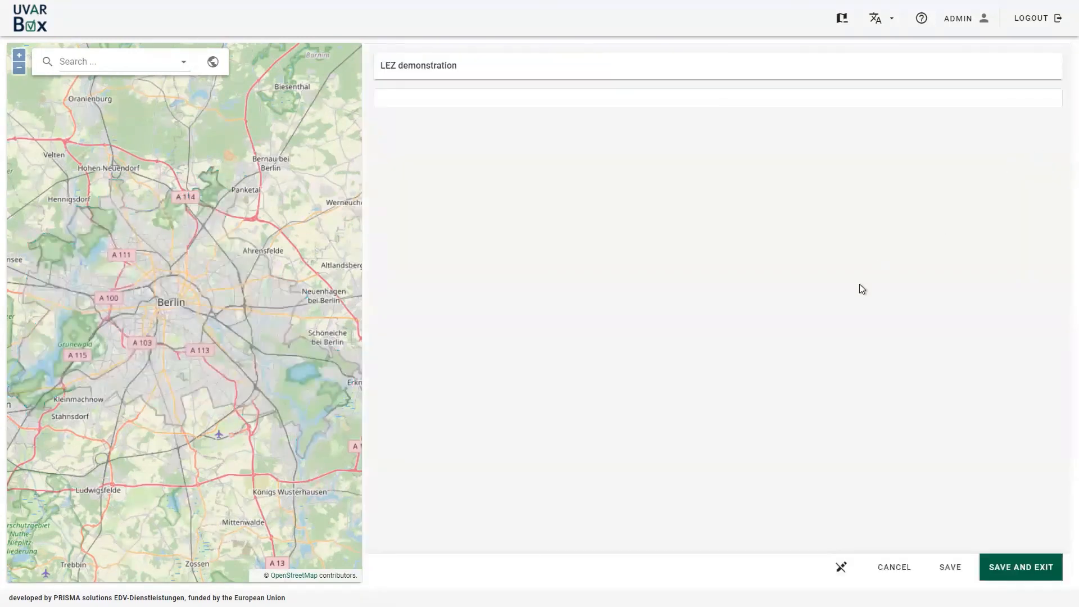